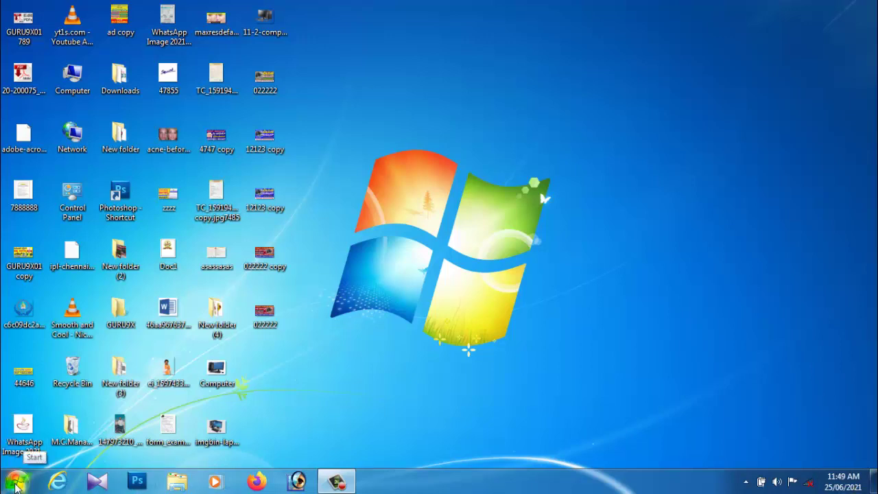
Launch Adobe Photoshop 7.0 from the full list of installed programs
left_click(16, 483)
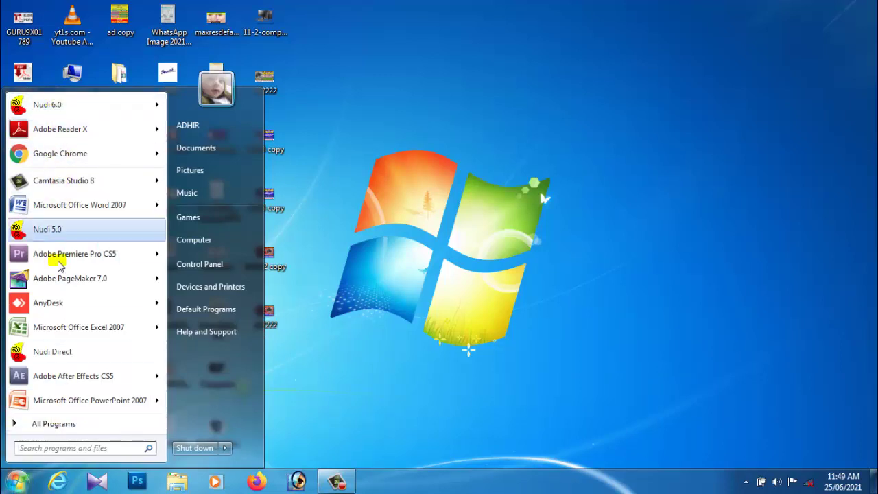
mouse_move(58, 112)
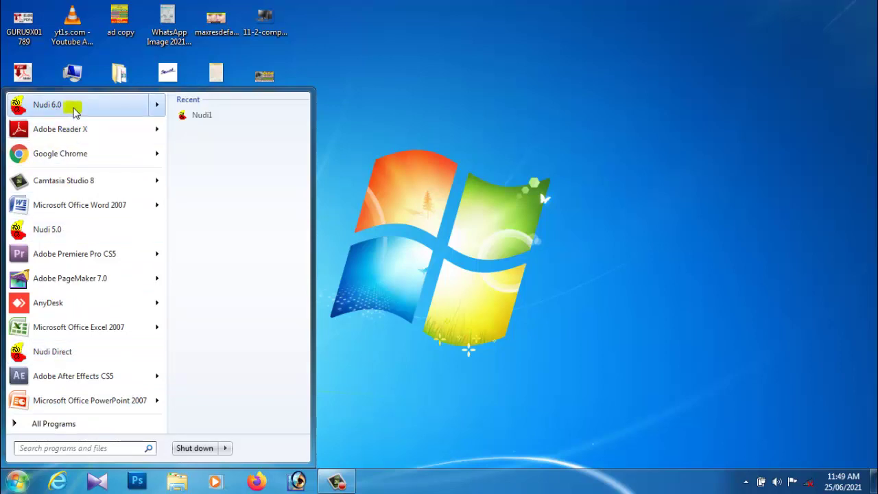
left_click(79, 431)
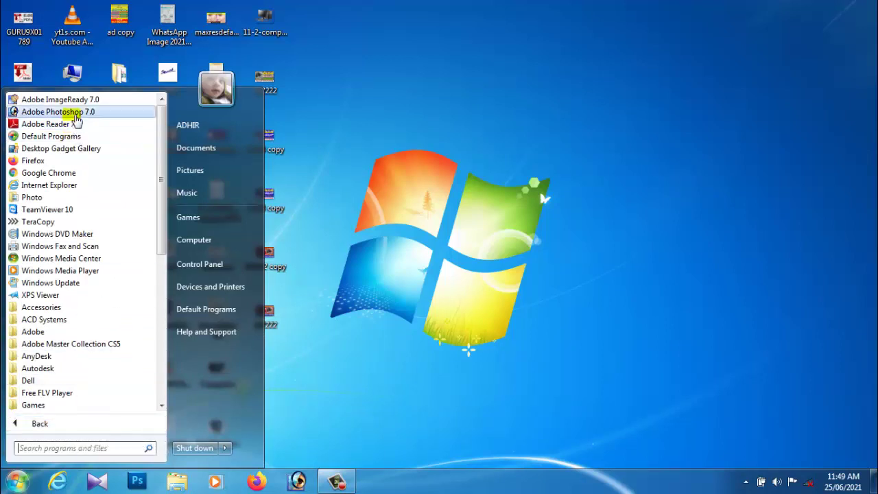
left_click(61, 112)
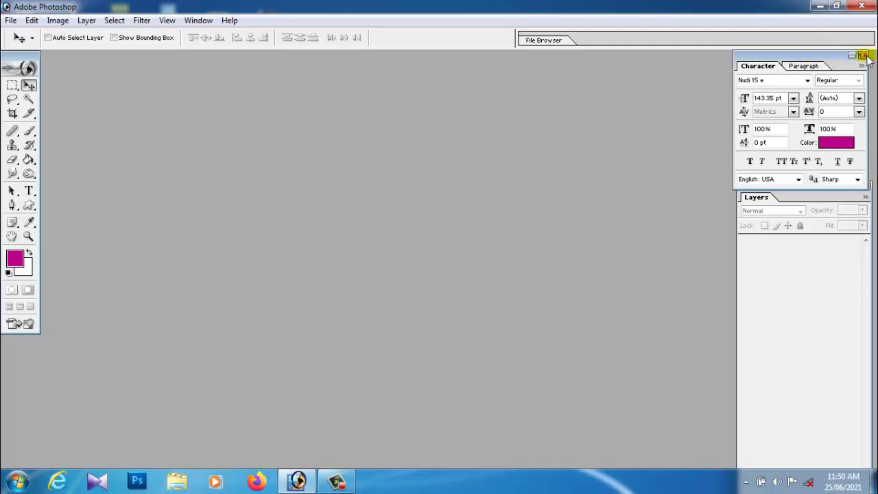
Close the Character and Layers palettes, and show only the Layers palette again, docked high beside the canvas area
left_click(866, 45)
left_click(866, 186)
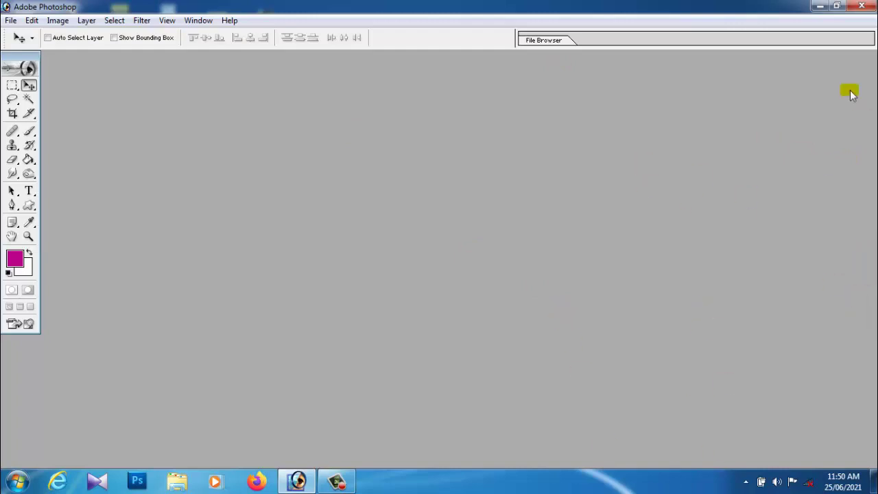
left_click(195, 21)
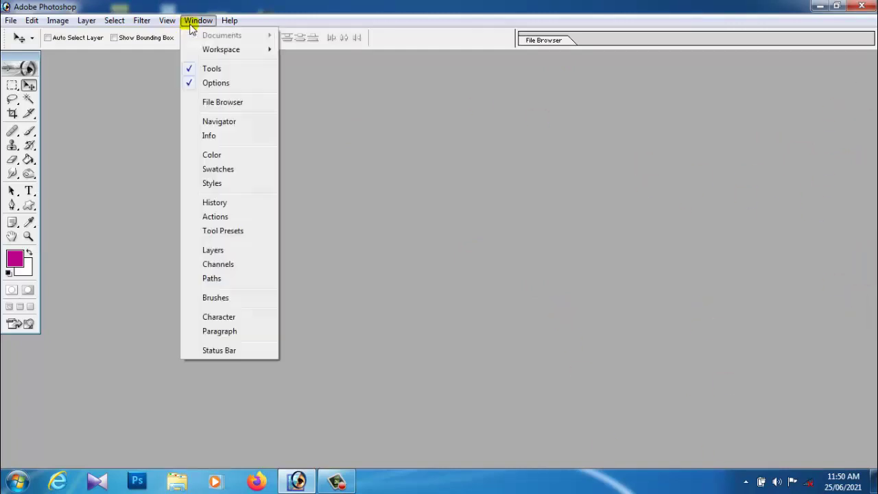
left_click(217, 251)
left_click_drag(802, 182, 815, 80)
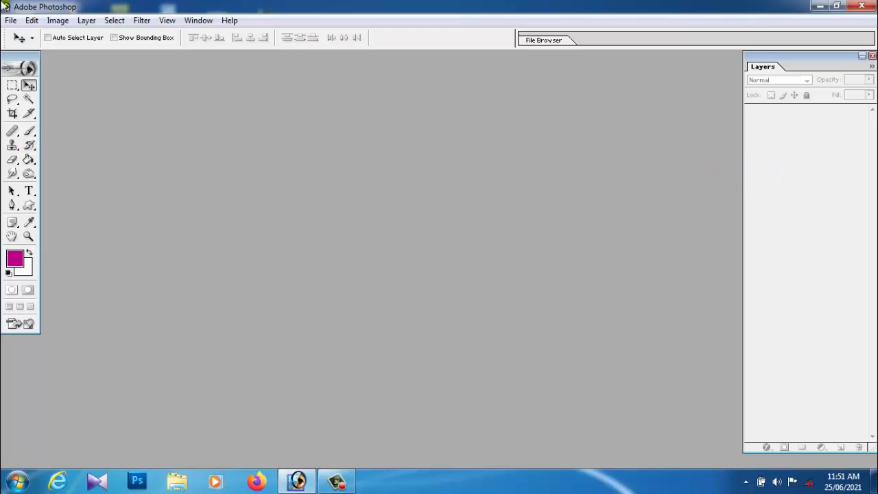
Start a new document and name it guru9x
left_click(10, 22)
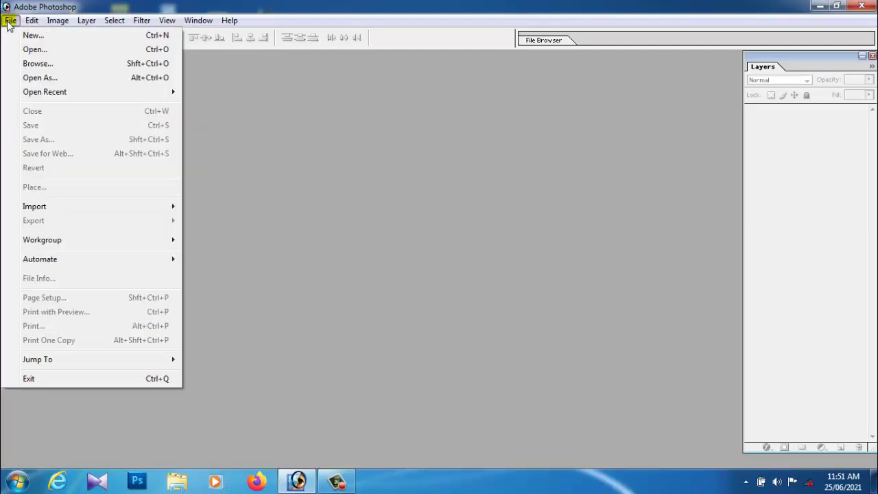
left_click(148, 39)
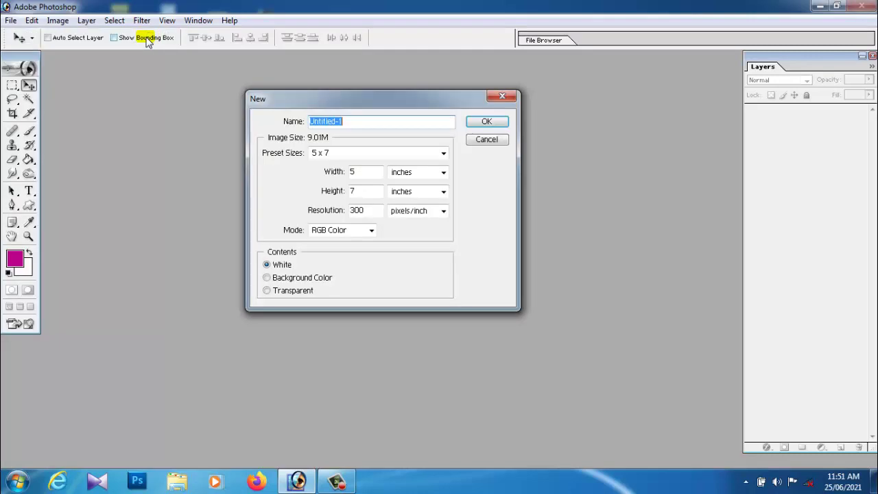
left_click_drag(386, 96, 265, 90)
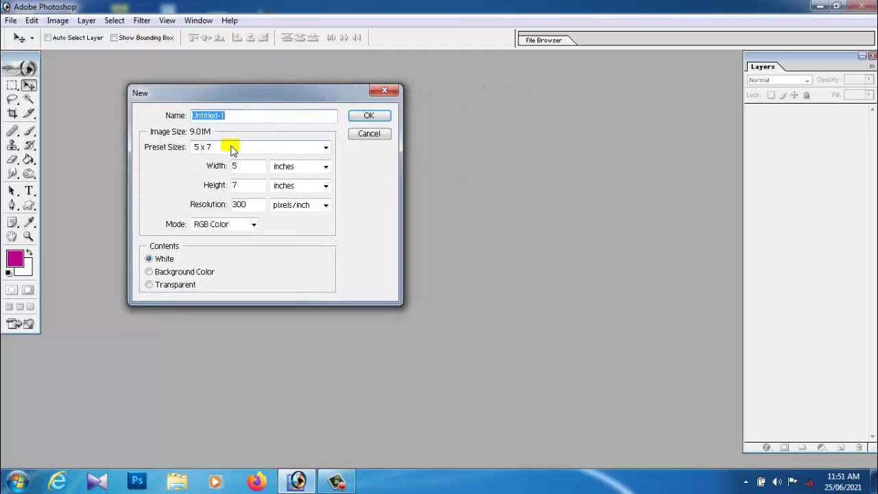
left_click(255, 116)
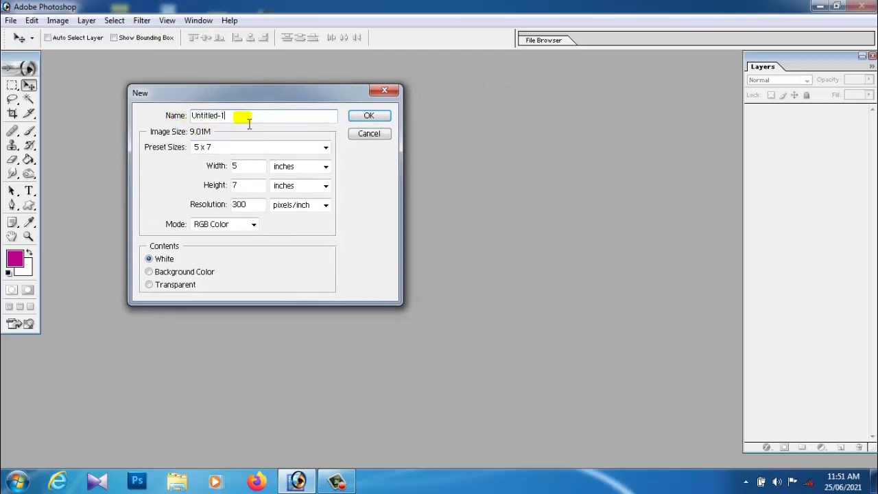
double_click(232, 118)
type("guru9x")
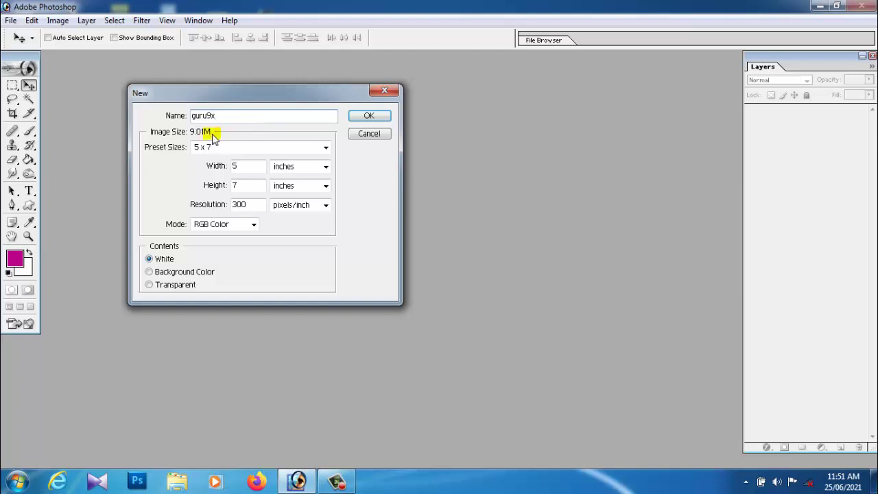
key("ctrl+a")
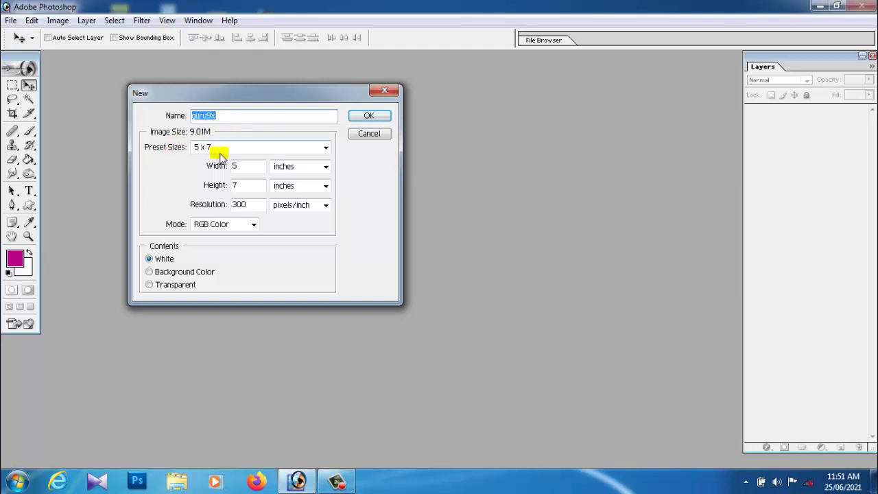
left_click_drag(227, 94, 290, 87)
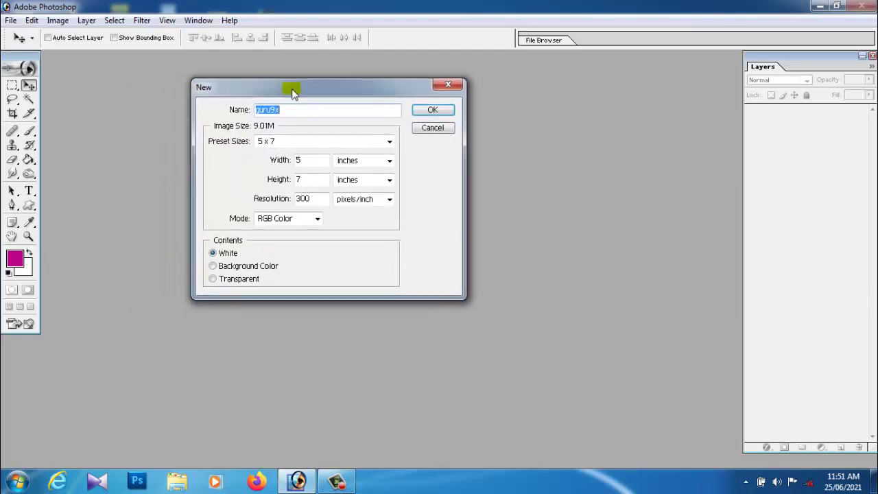
Choose the 5 x 7 preset size with the width measured in inches
left_click(304, 141)
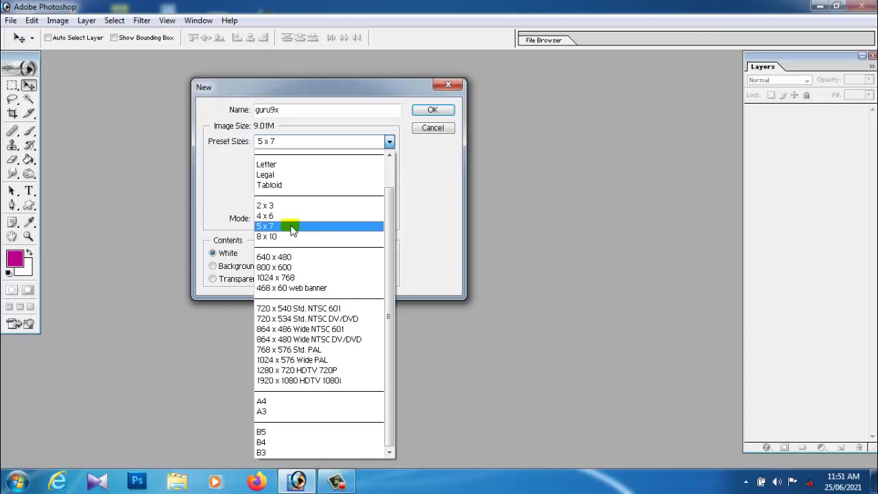
left_click(426, 172)
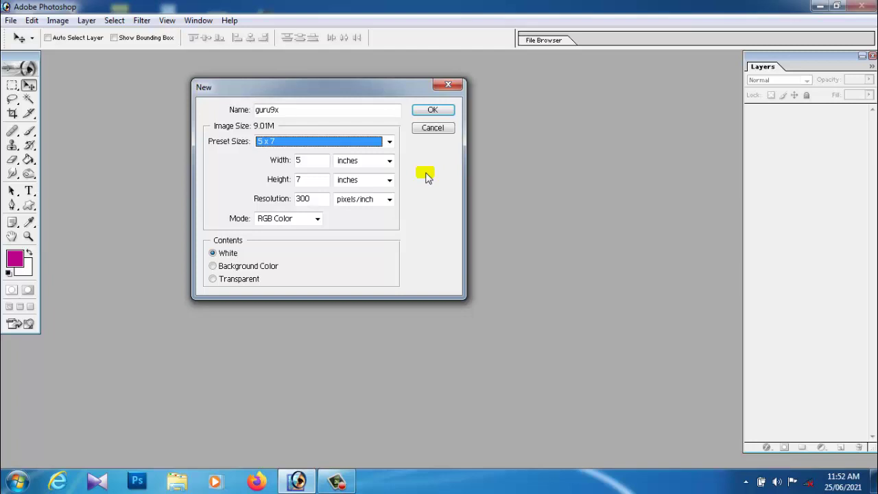
left_click(318, 140)
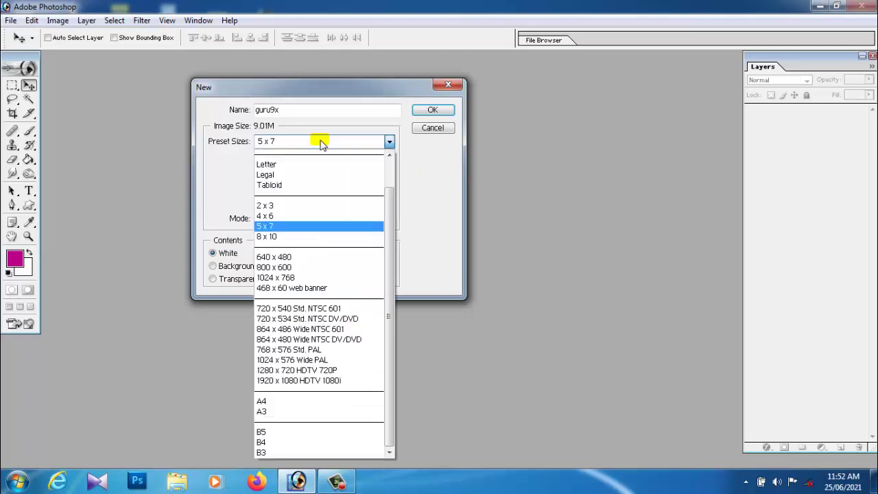
left_click(286, 227)
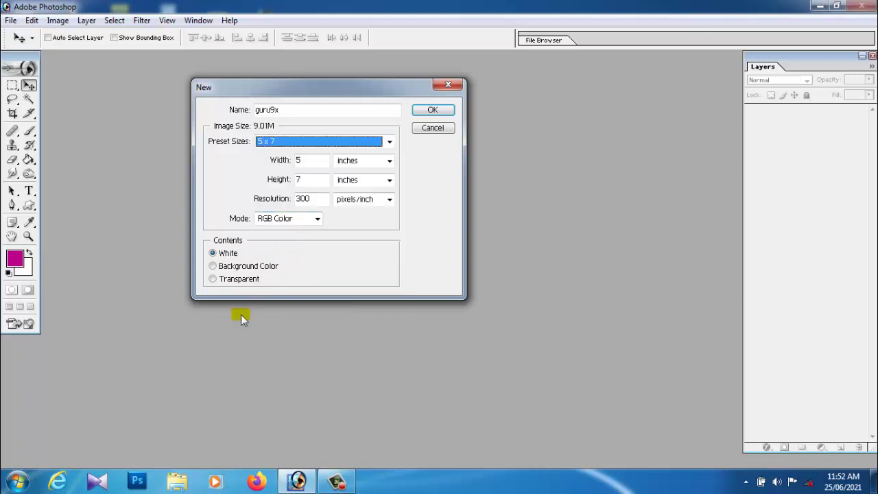
left_click(367, 165)
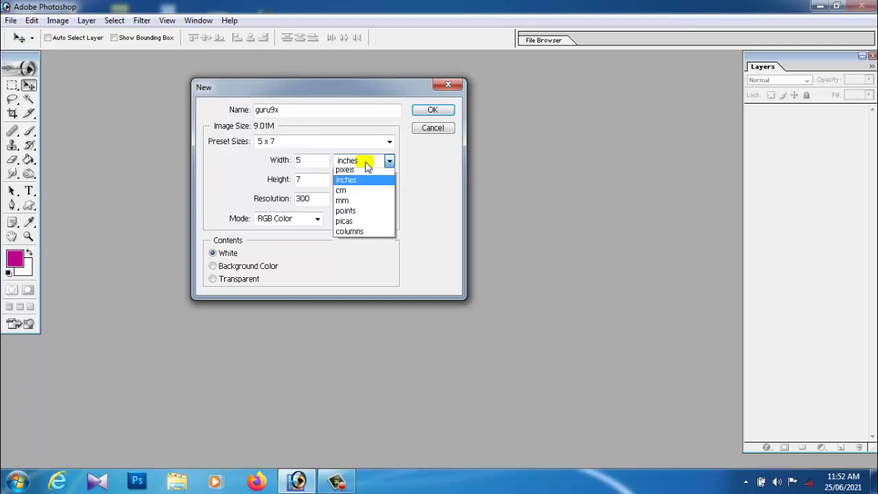
left_click(363, 180)
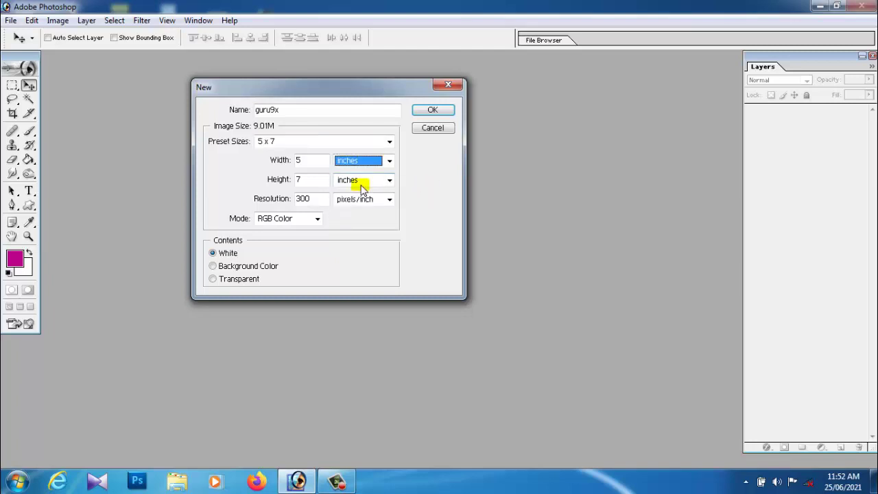
Try a resolution of 72 pixels/inch for the new document and restore it to 300 pixels/inch
left_click_drag(323, 199, 270, 201)
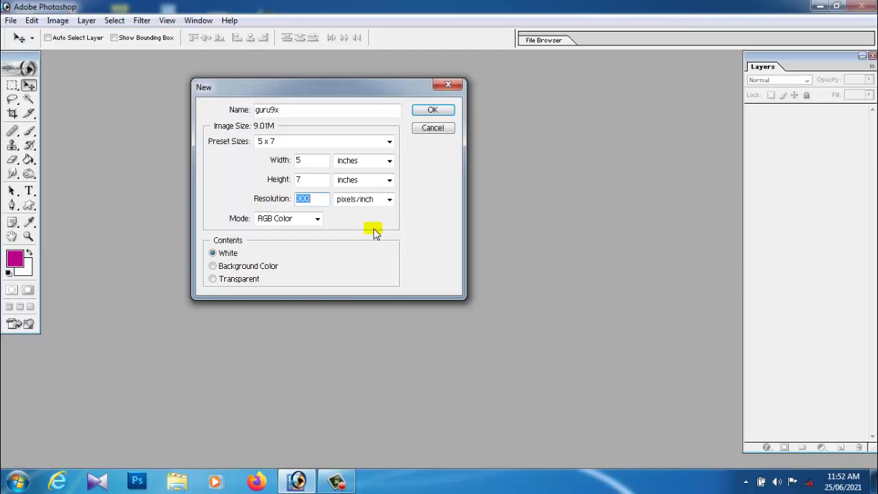
type("72")
double_click(309, 199)
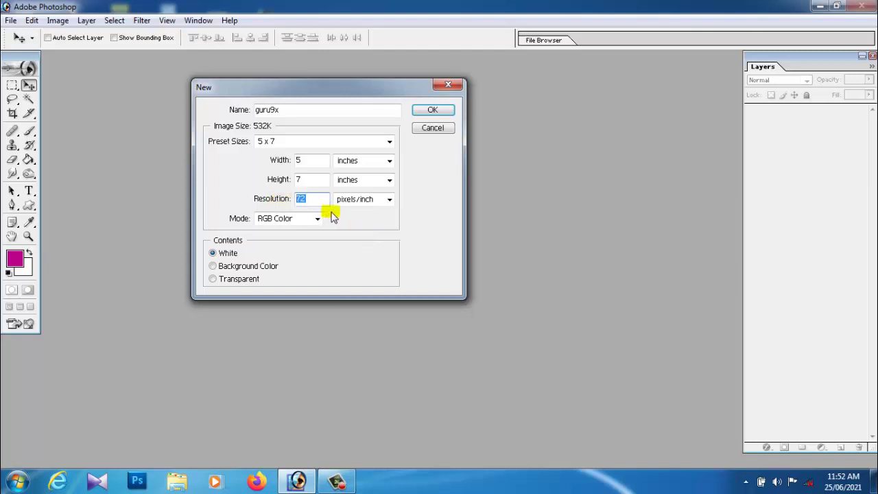
type("0000")
key("BackSpace")
key("BackSpace")
key("BackSpace")
key("BackSpace")
type("3000")
key("BackSpace")
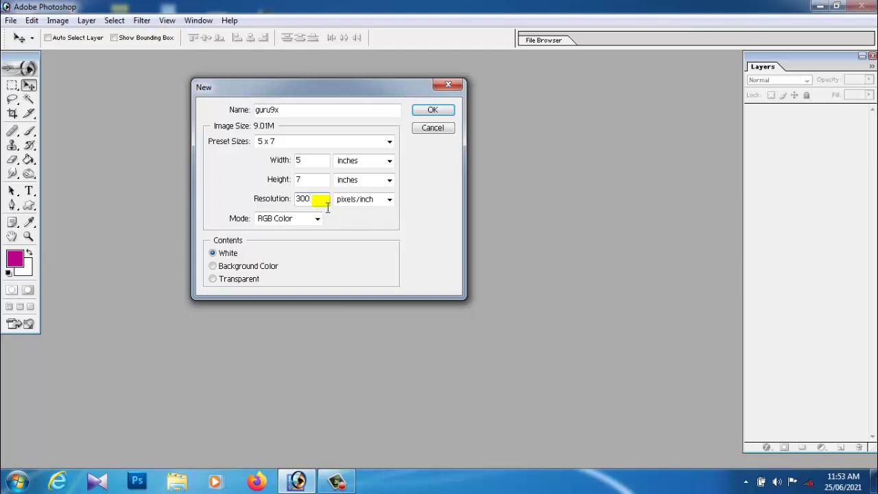
left_click_drag(327, 204, 283, 204)
left_click(317, 206)
Try Grayscale as the new document's mode and return it to RGB Color
left_click(271, 221)
left_click(271, 224)
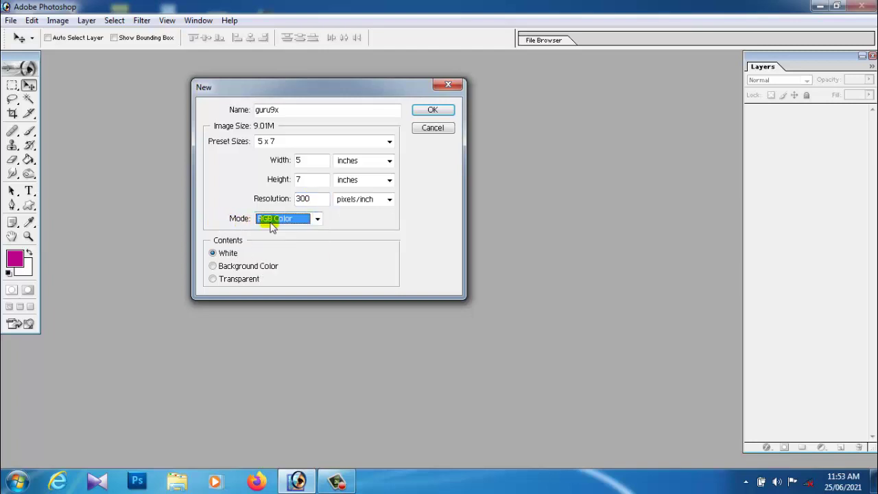
left_click(271, 224)
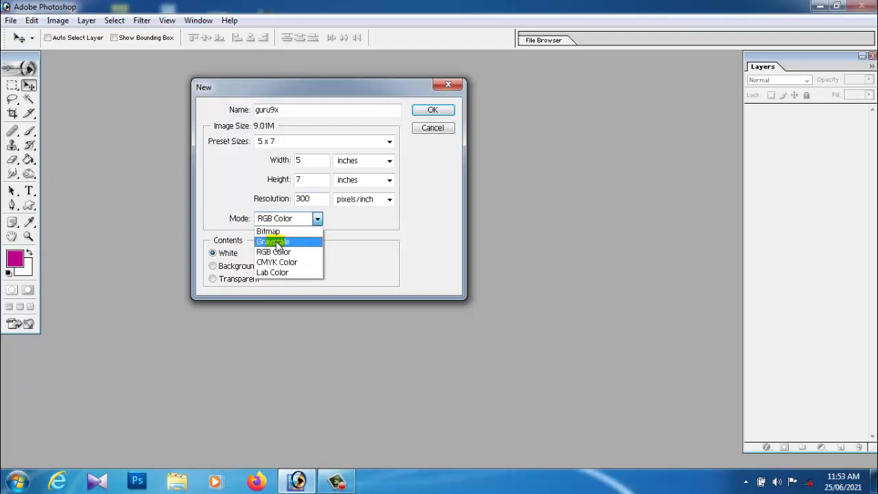
left_click(277, 242)
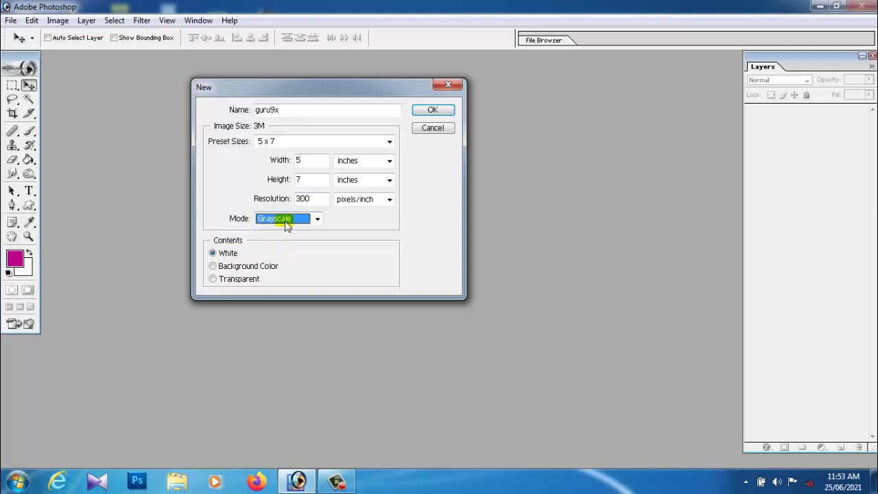
left_click(287, 226)
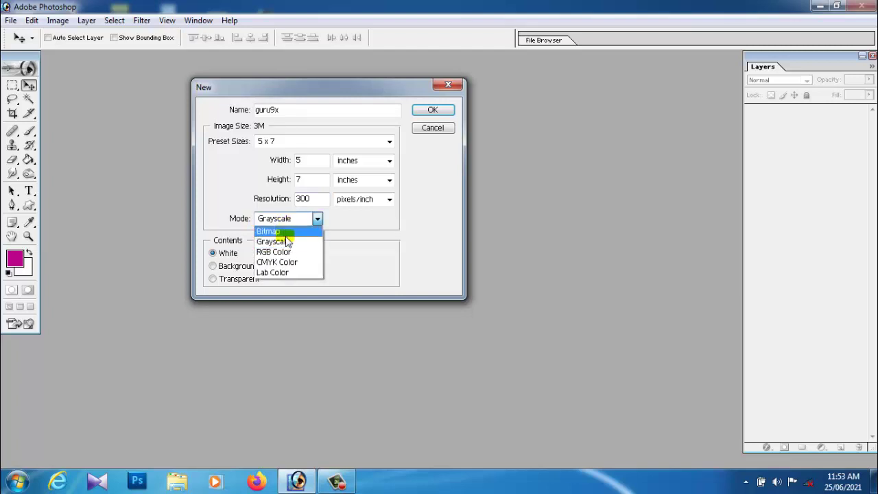
left_click(286, 251)
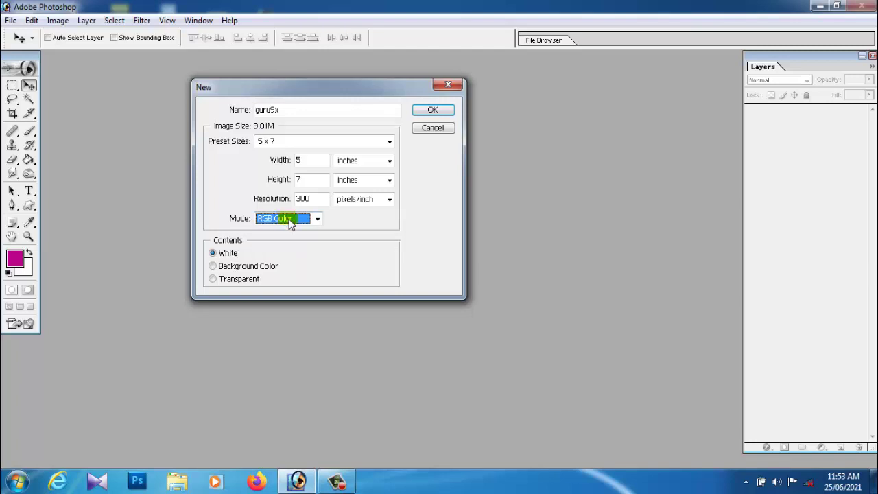
Try CMYK Color as the new document's mode and switch back to RGB Color
left_click(290, 223)
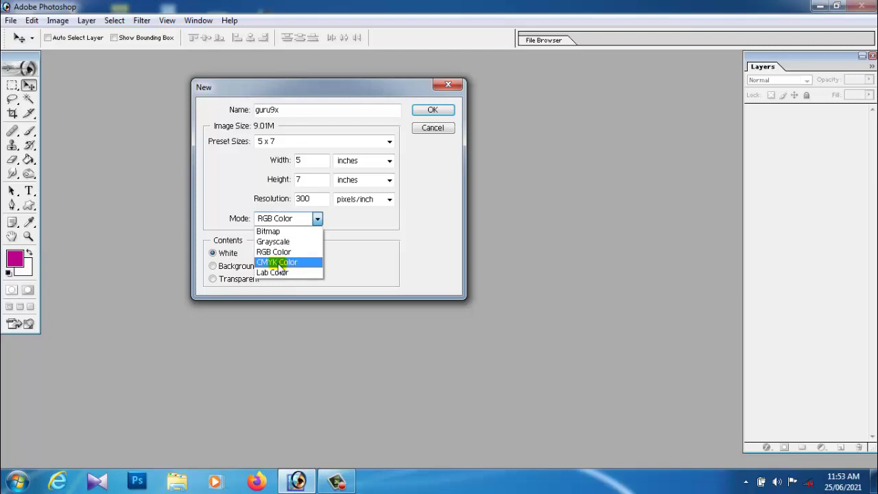
left_click(279, 264)
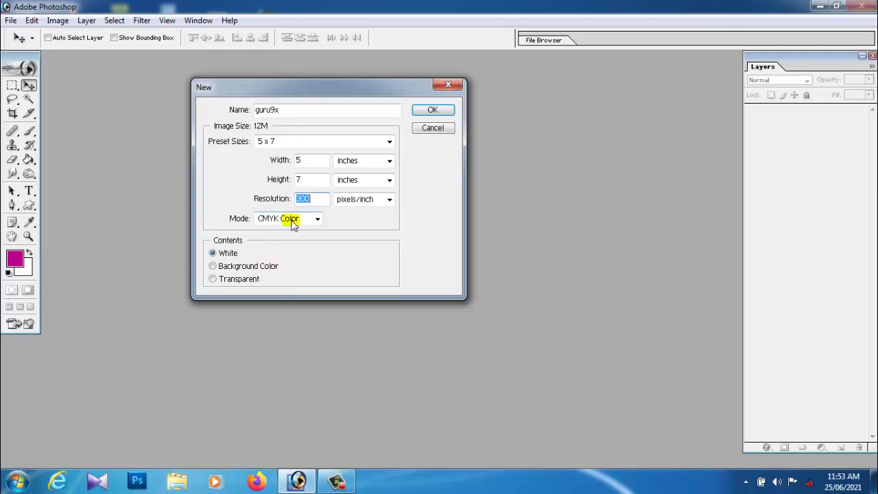
left_click(294, 220)
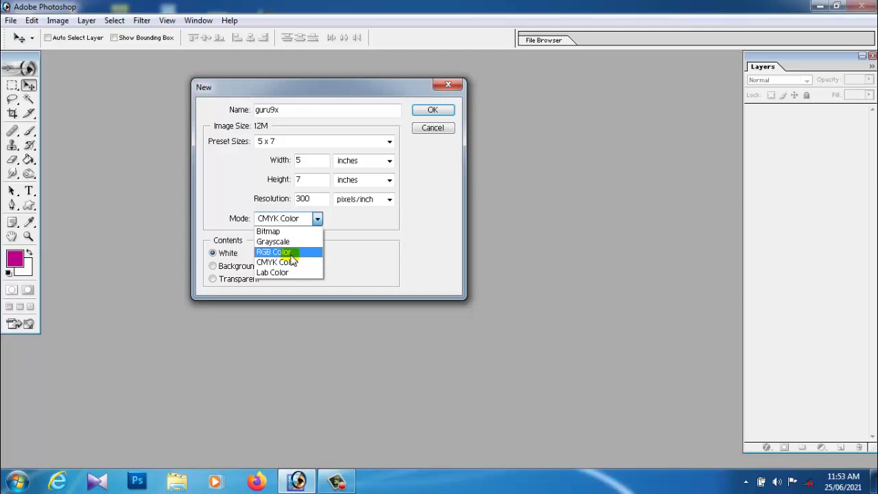
left_click(291, 254)
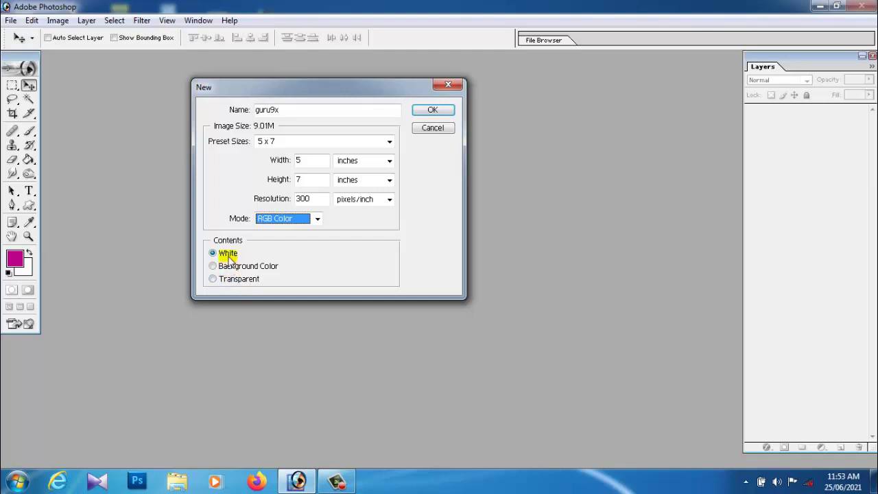
Create the guru9x document with the chosen settings and maximize its window
left_click(436, 113)
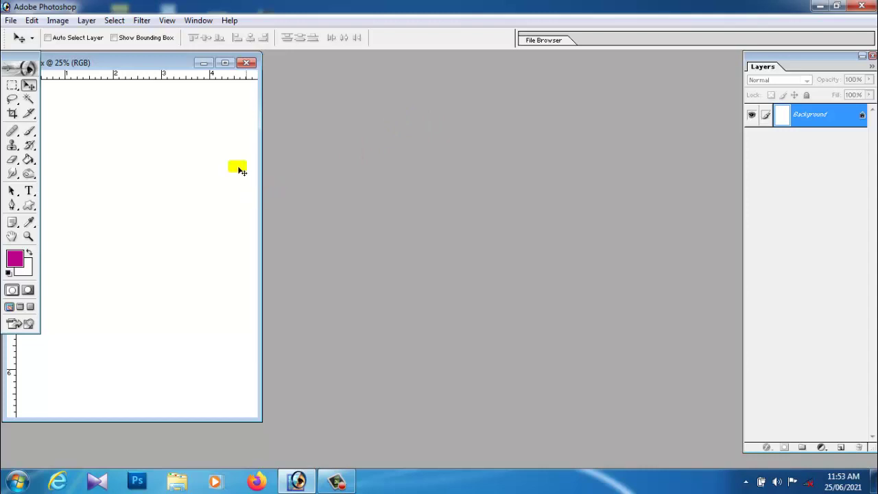
left_click(225, 63)
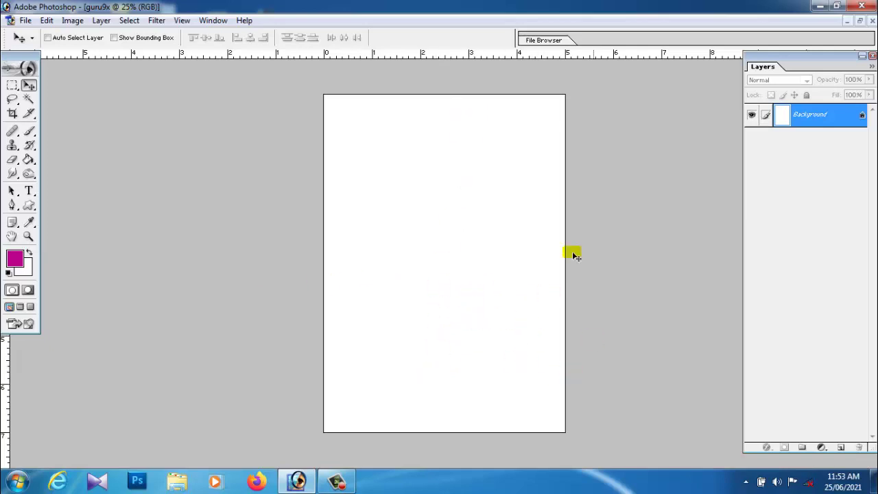
Rotate the whole canvas 90° clockwise so the page lies in landscape orientation
left_click(72, 20)
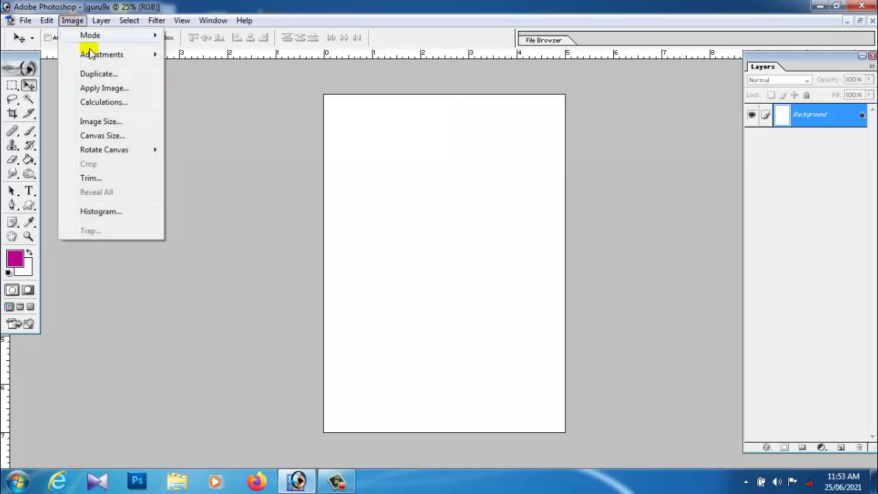
mouse_move(134, 151)
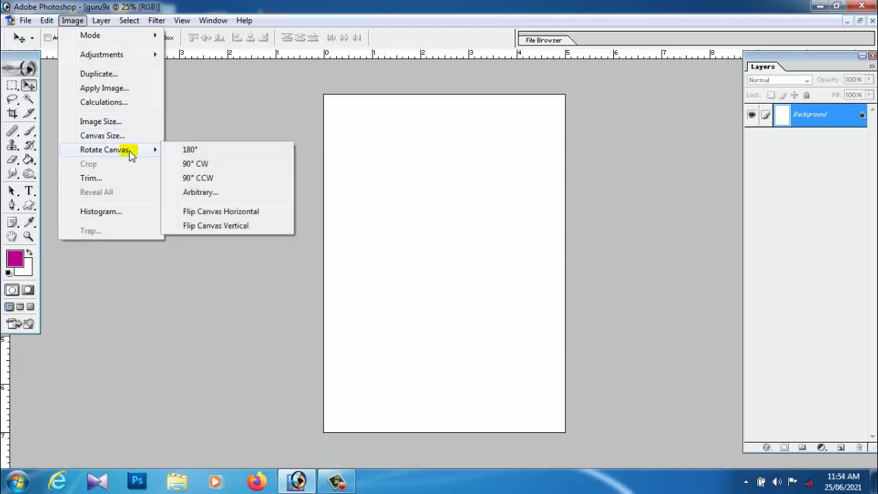
left_click(201, 164)
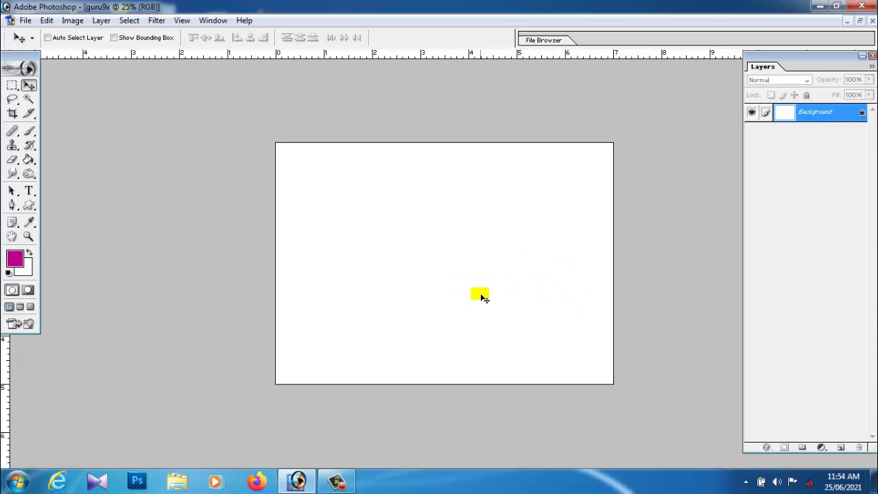
Add a new empty layer above the Background layer
left_click(28, 237)
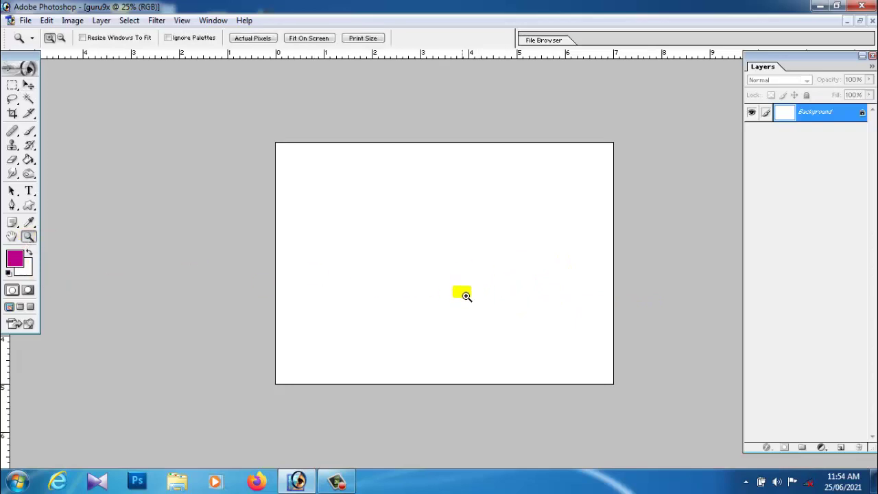
left_click(466, 296)
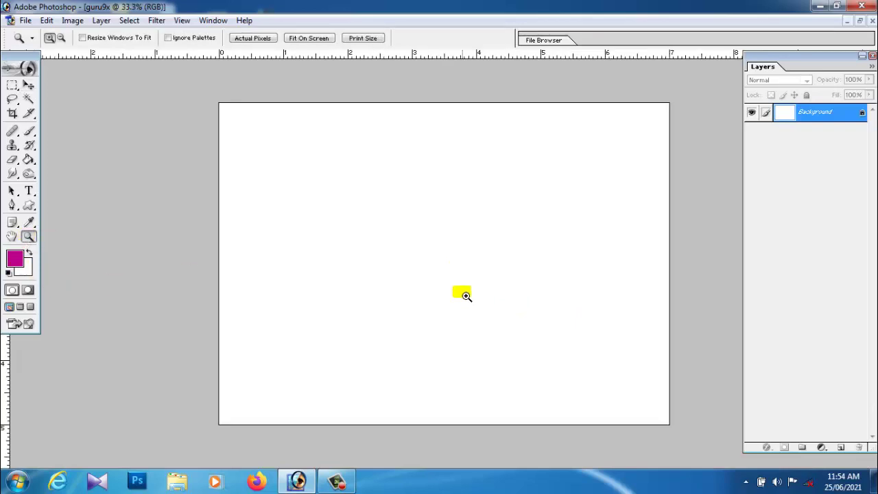
left_click(466, 295)
left_click(61, 38)
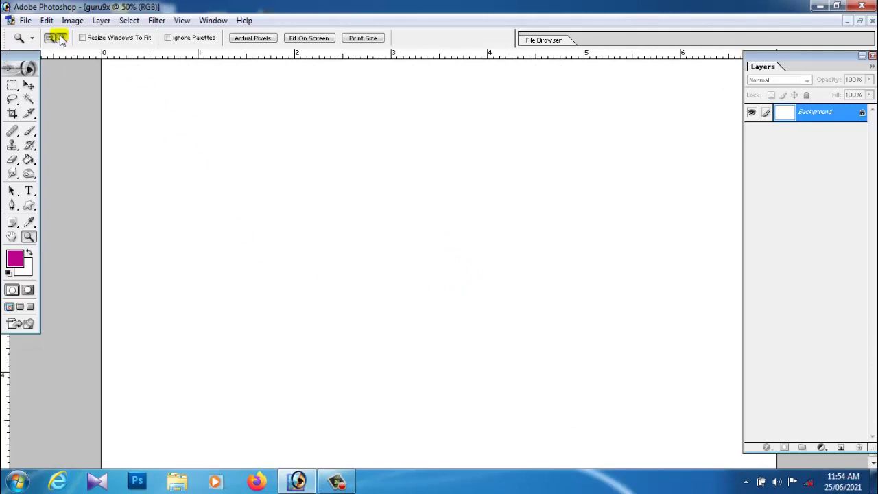
left_click(367, 264)
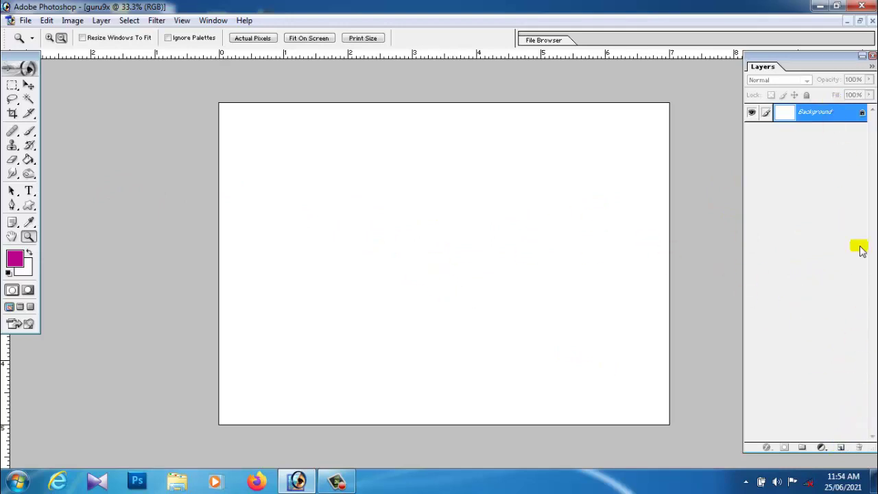
left_click(807, 115)
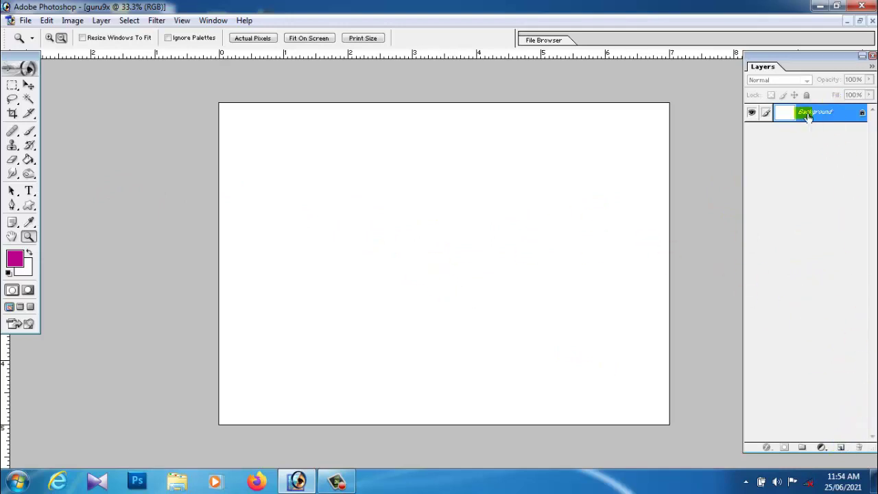
left_click(841, 447)
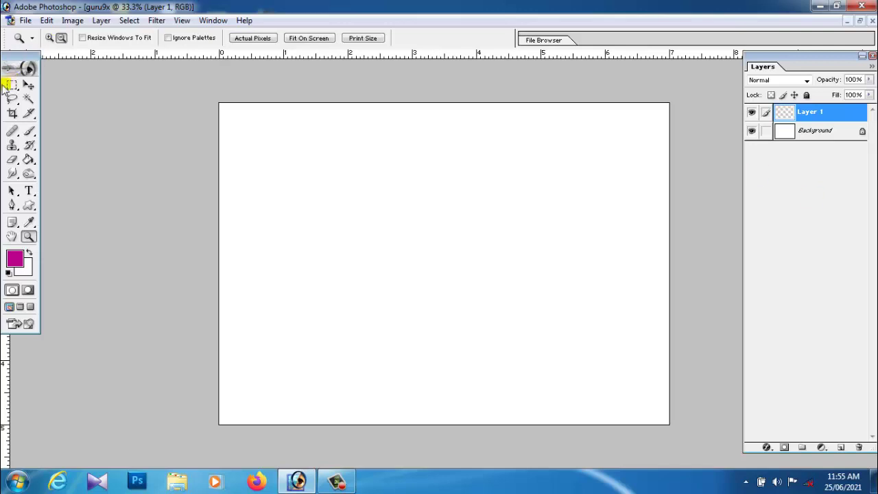
Set up the Brush tool with a master diameter of 93 px and 100% opacity
left_click(29, 133)
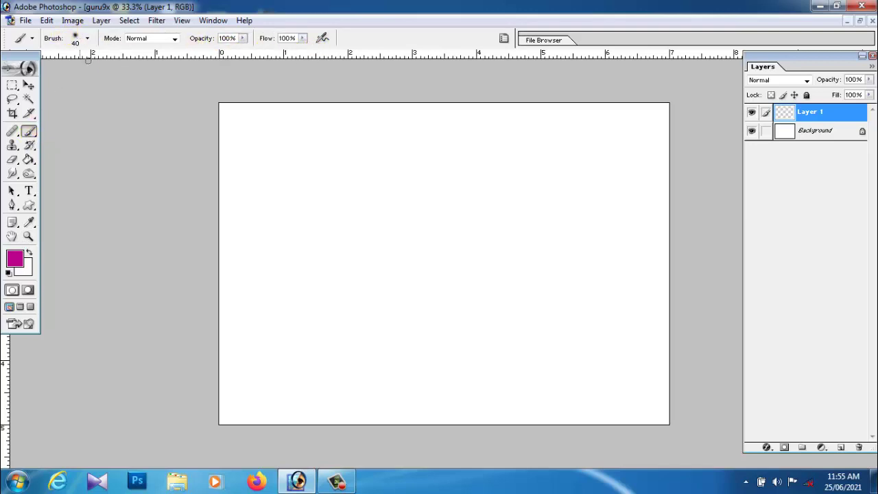
left_click(30, 85)
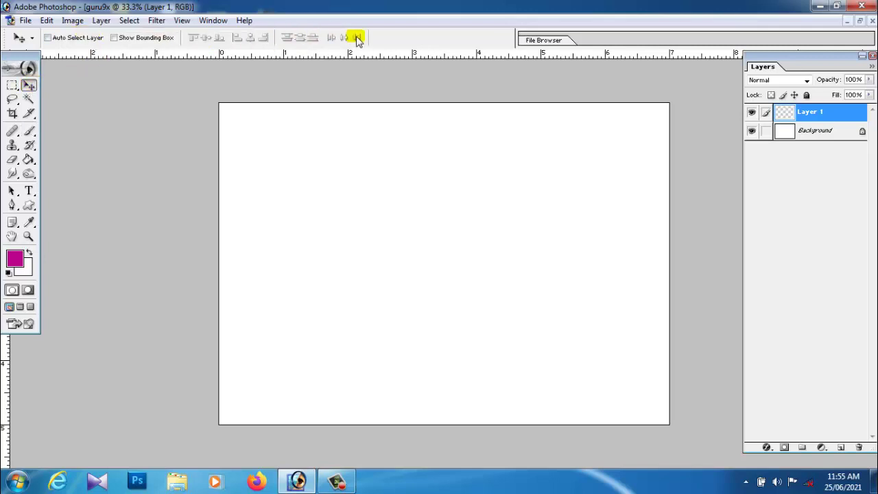
left_click(29, 132)
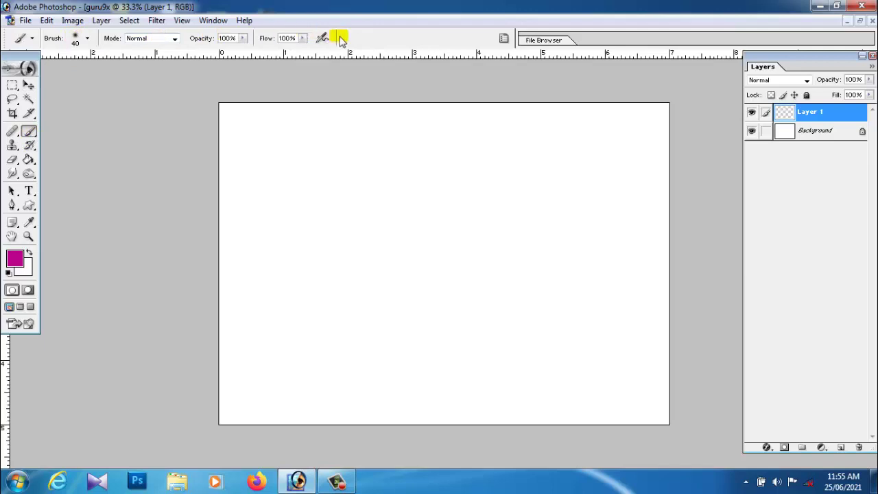
left_click(88, 39)
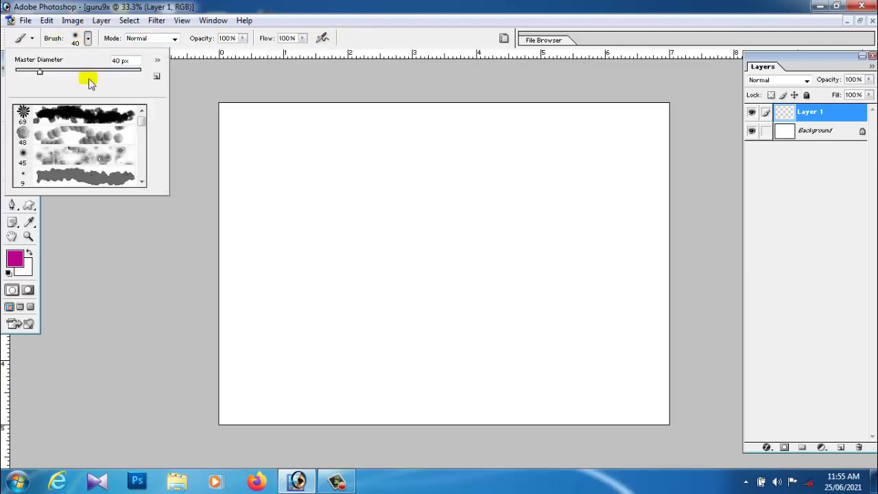
mouse_move(41, 77)
left_mouse_down()
mouse_move(114, 75)
mouse_move(72, 76)
left_mouse_up()
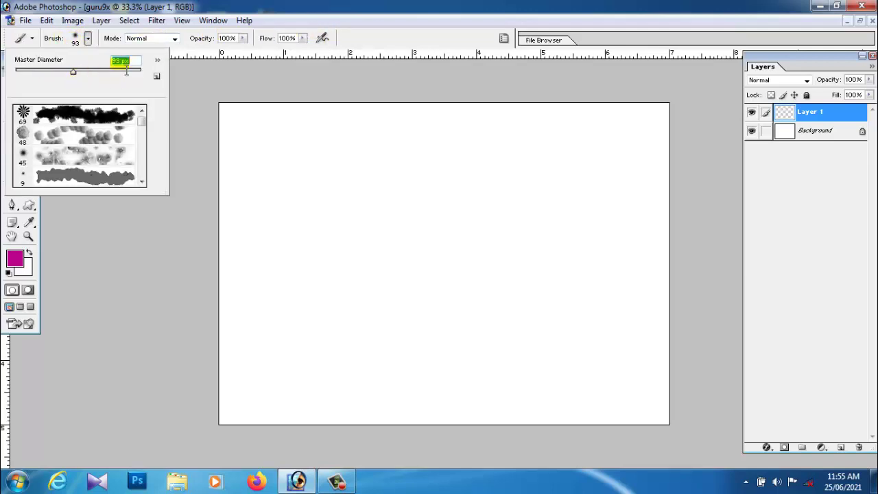
left_click(243, 39)
mouse_move(244, 53)
left_mouse_down()
mouse_move(210, 51)
mouse_move(249, 49)
left_mouse_up()
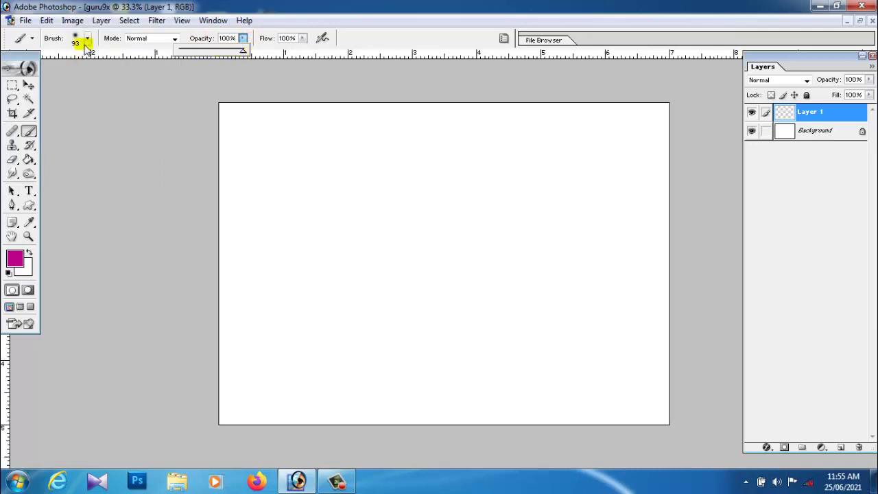
Set the foreground color to a dark brown picked from the orange hue range
left_click(16, 263)
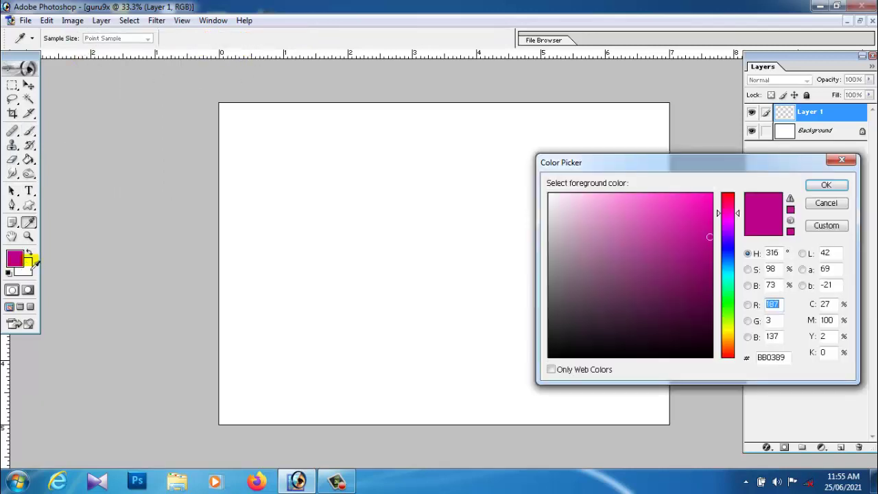
left_click(728, 314)
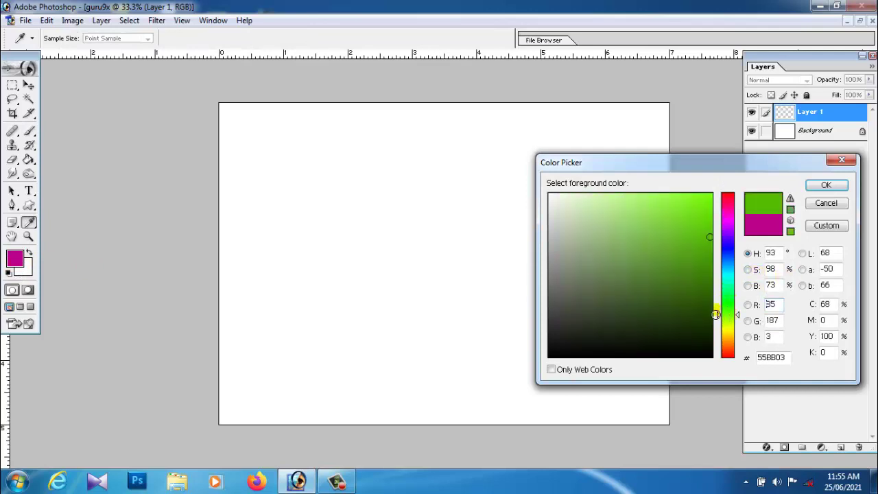
left_click(626, 318)
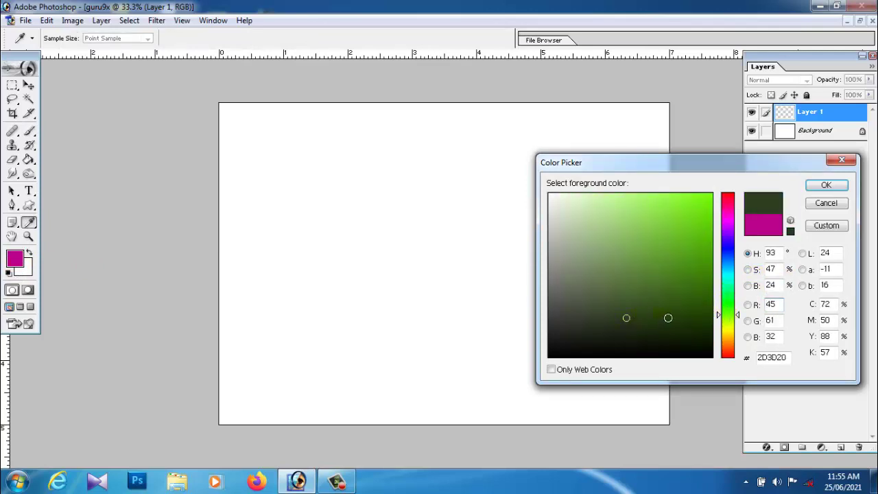
left_click(663, 314)
left_click(727, 343)
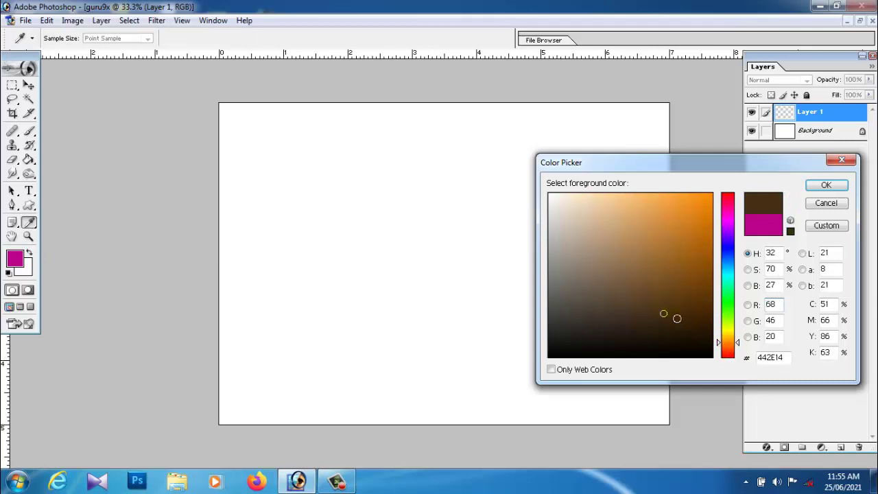
left_click(672, 300)
left_click(826, 185)
Brush a solid brown strip of ground with a wavy upper edge across the bottom of the canvas on Layer 1
key("b")
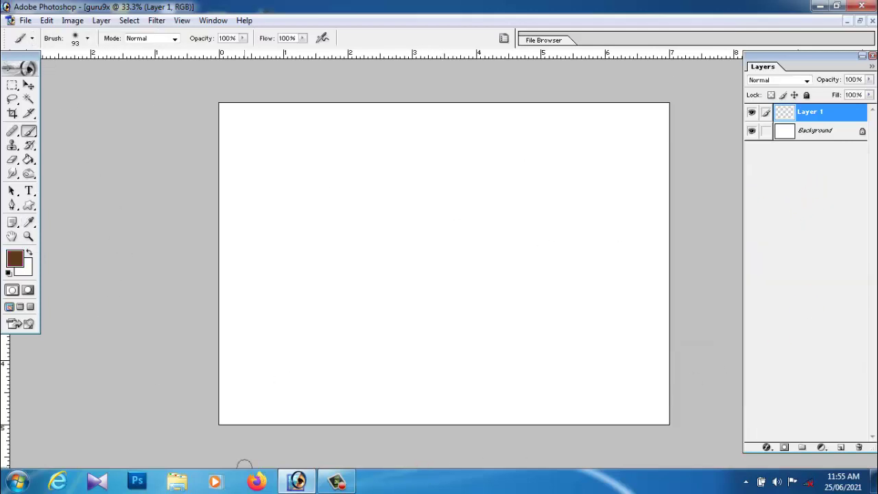
mouse_move(204, 377)
left_mouse_down()
mouse_move(254, 363)
mouse_move(677, 399)
mouse_move(511, 393)
mouse_move(456, 385)
mouse_move(453, 376)
mouse_move(260, 378)
mouse_move(230, 363)
mouse_move(249, 376)
mouse_move(210, 389)
mouse_move(224, 400)
mouse_move(327, 414)
mouse_move(350, 441)
mouse_move(263, 437)
mouse_move(469, 410)
mouse_move(325, 404)
mouse_move(439, 396)
mouse_move(267, 398)
mouse_move(382, 388)
mouse_move(212, 378)
mouse_move(359, 376)
mouse_move(310, 373)
mouse_move(487, 403)
left_mouse_up()
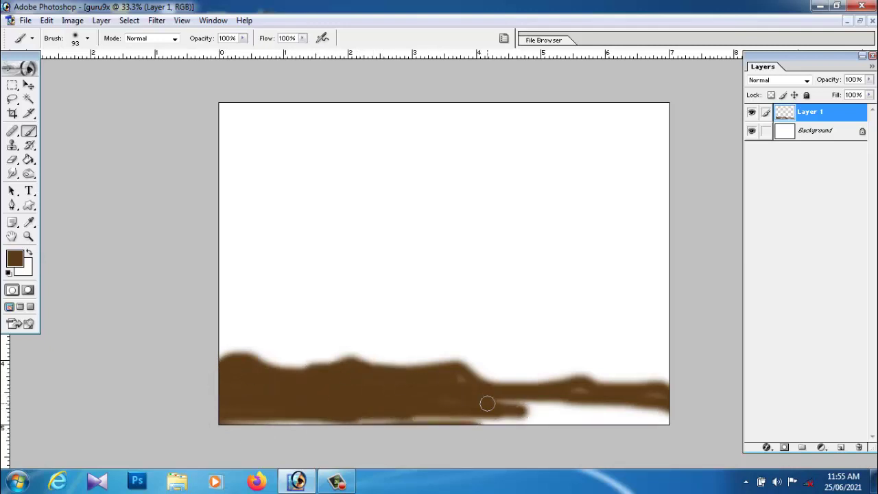
mouse_move(472, 374)
left_mouse_down()
mouse_move(694, 397)
mouse_move(432, 399)
mouse_move(544, 404)
mouse_move(538, 416)
mouse_move(371, 419)
mouse_move(348, 435)
mouse_move(175, 417)
left_mouse_up()
mouse_move(215, 397)
left_mouse_down()
mouse_move(285, 360)
mouse_move(354, 362)
mouse_move(214, 355)
mouse_move(321, 366)
mouse_move(380, 358)
mouse_move(519, 375)
mouse_move(549, 366)
mouse_move(600, 381)
mouse_move(695, 387)
mouse_move(693, 407)
mouse_move(653, 423)
mouse_move(535, 419)
mouse_move(664, 415)
mouse_move(668, 375)
mouse_move(644, 368)
mouse_move(621, 384)
mouse_move(564, 370)
mouse_move(529, 376)
mouse_move(518, 378)
mouse_move(527, 399)
left_mouse_up()
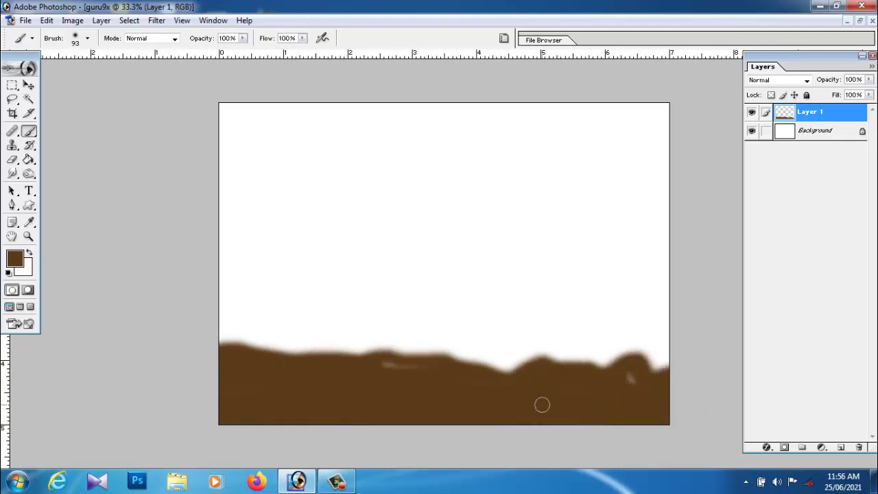
mouse_move(636, 375)
left_mouse_down()
mouse_move(698, 368)
mouse_move(496, 368)
mouse_move(372, 353)
mouse_move(388, 366)
mouse_move(578, 382)
left_mouse_up()
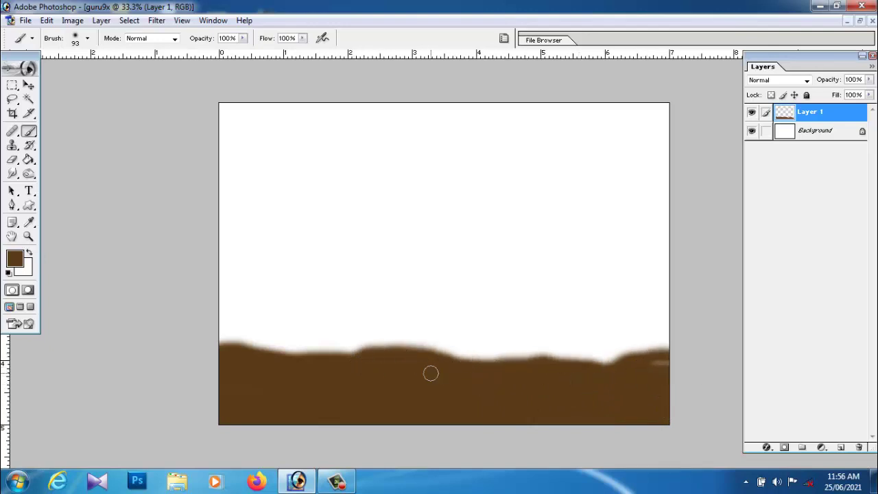
mouse_move(655, 369)
left_mouse_down()
mouse_move(525, 355)
mouse_move(454, 372)
mouse_move(628, 369)
mouse_move(647, 360)
left_mouse_up()
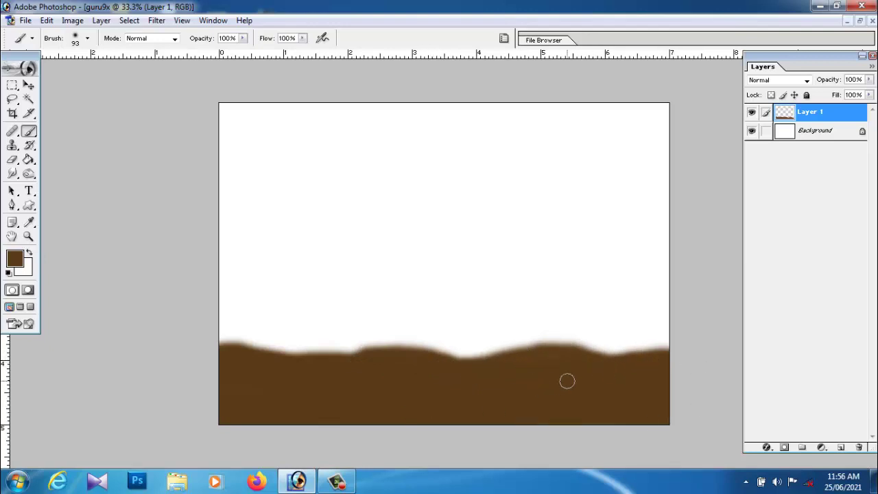
mouse_move(467, 371)
left_mouse_down()
mouse_move(370, 343)
mouse_move(315, 342)
mouse_move(265, 365)
mouse_move(374, 353)
mouse_move(308, 358)
mouse_move(269, 342)
mouse_move(175, 336)
mouse_move(291, 359)
left_mouse_up()
mouse_move(210, 343)
left_mouse_down()
mouse_move(261, 334)
mouse_move(298, 355)
left_mouse_up()
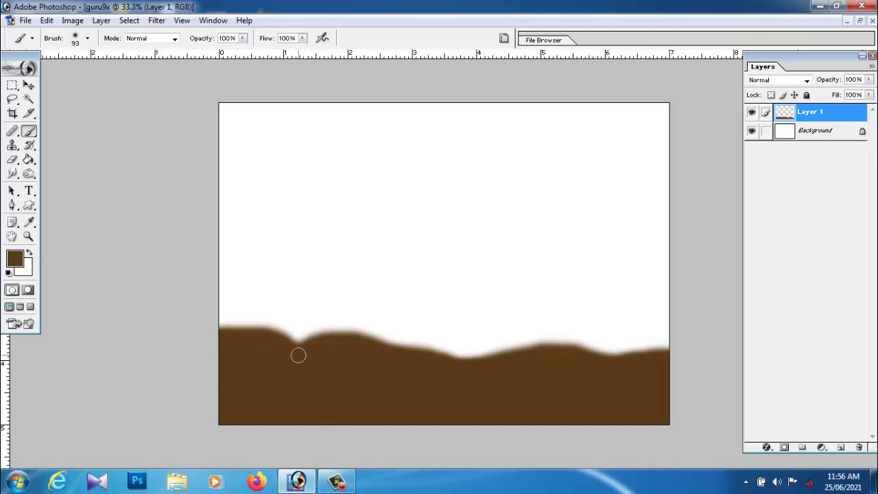
mouse_move(515, 384)
left_mouse_down()
mouse_move(491, 368)
mouse_move(419, 366)
mouse_move(500, 353)
mouse_move(606, 376)
mouse_move(678, 380)
mouse_move(646, 387)
mouse_move(507, 371)
mouse_move(463, 358)
left_mouse_up()
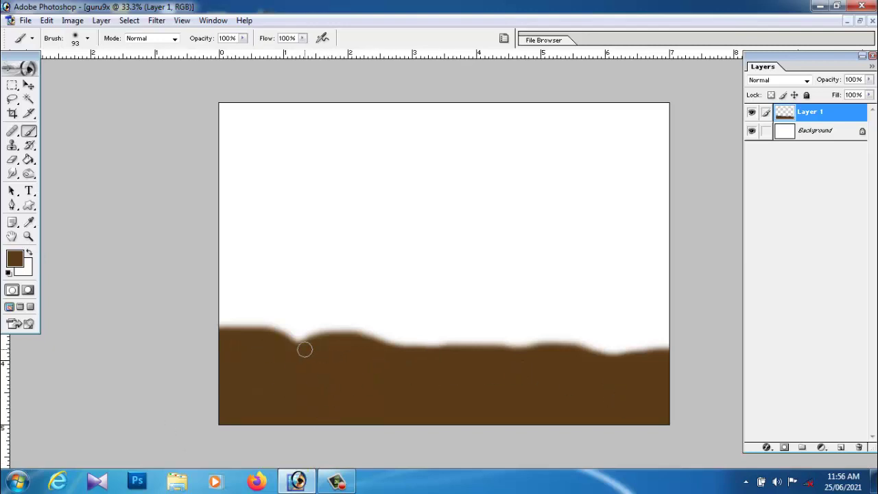
mouse_move(305, 350)
left_mouse_down()
mouse_move(503, 339)
mouse_move(456, 345)
mouse_move(600, 353)
mouse_move(680, 335)
mouse_move(625, 349)
mouse_move(680, 347)
mouse_move(566, 353)
left_mouse_up()
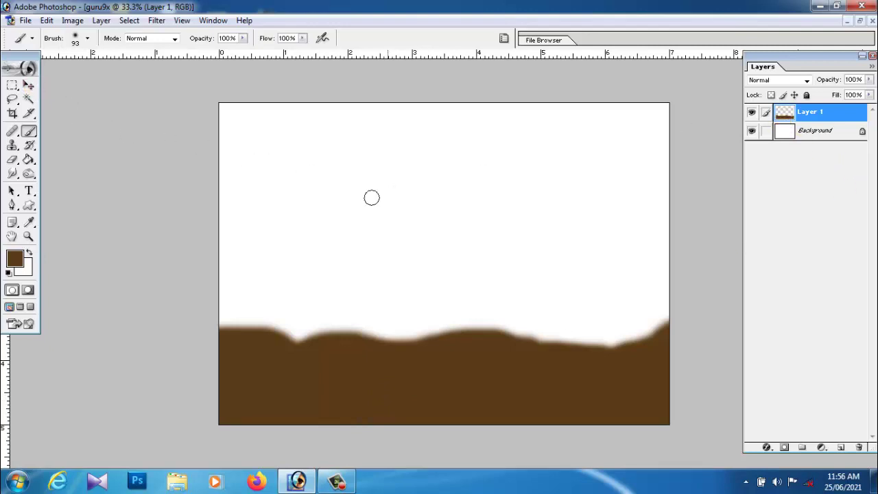
Paint two short test strokes in the white area above the ground and step backward to remove both
left_click_drag(470, 199, 527, 200)
left_click_drag(633, 194, 647, 194)
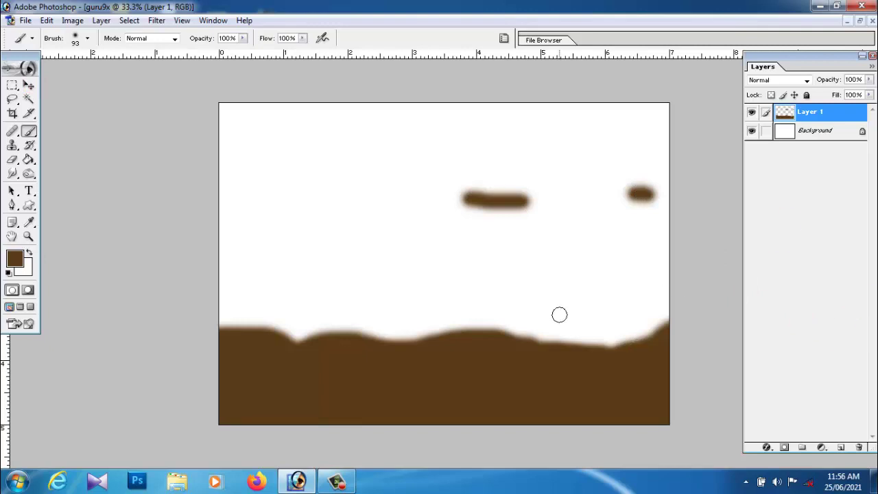
left_click(46, 21)
left_click(71, 64)
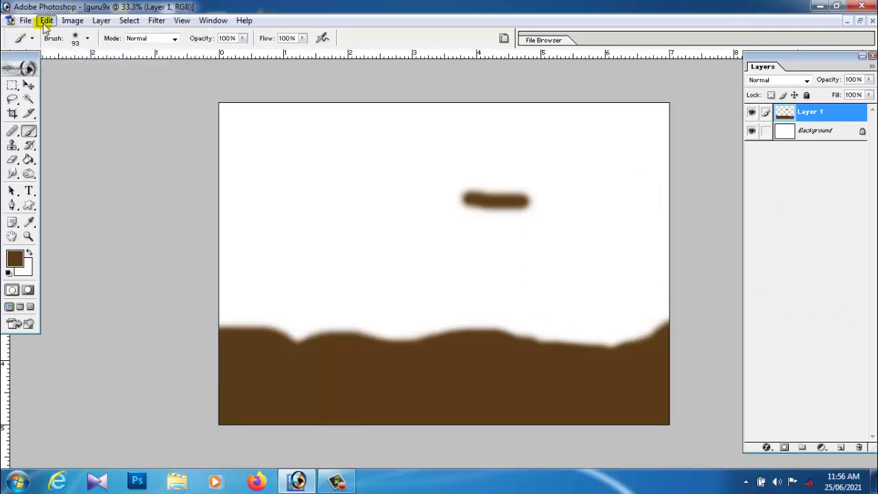
left_click(46, 21)
left_click(66, 64)
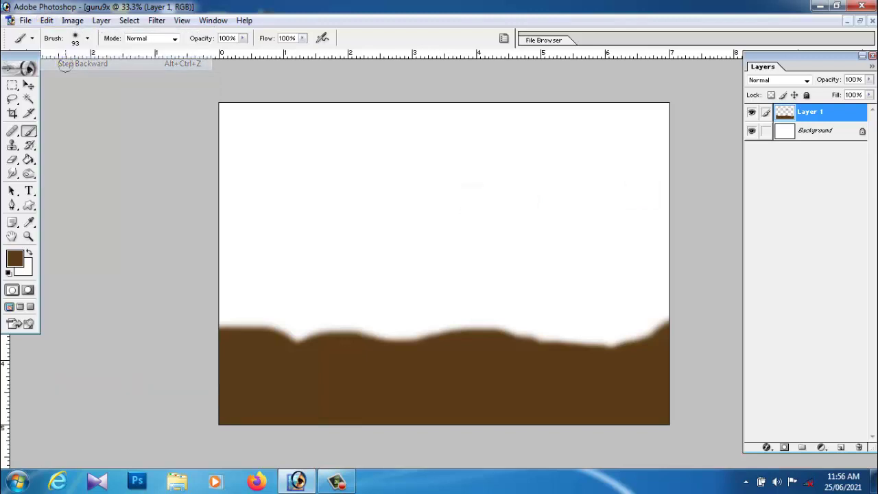
Add another empty layer above the brown ground layer
left_click(28, 85)
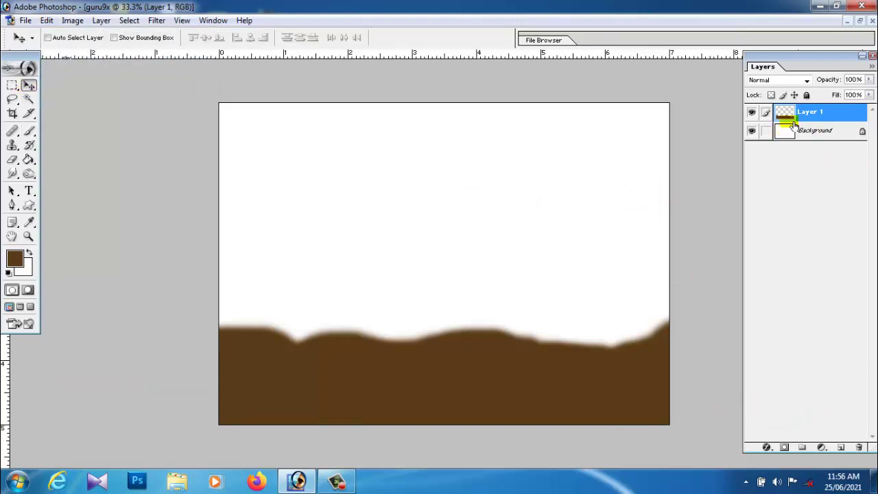
left_click_drag(594, 360, 465, 359)
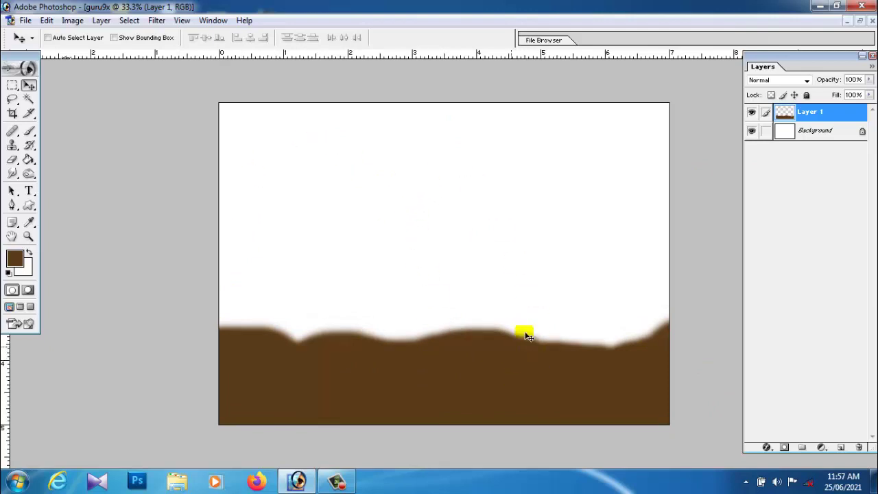
left_click(842, 447)
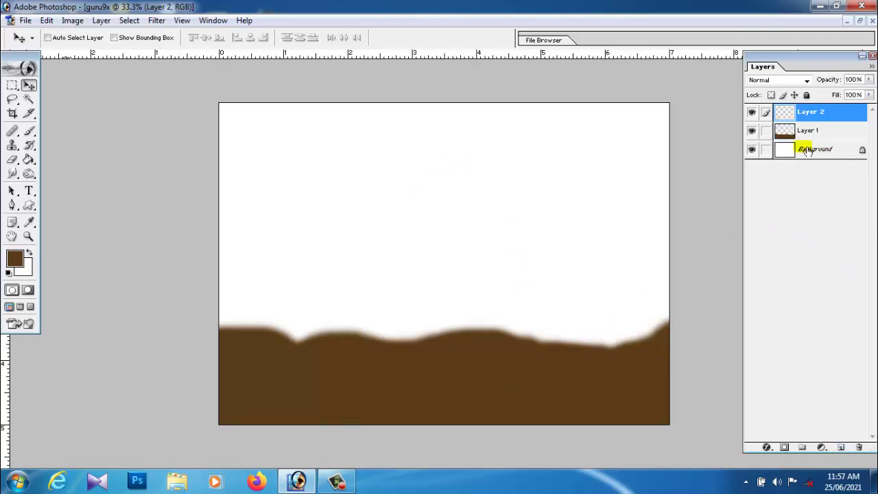
Choose the Brush tool and set the foreground color to dark green 22591D
left_click(29, 132)
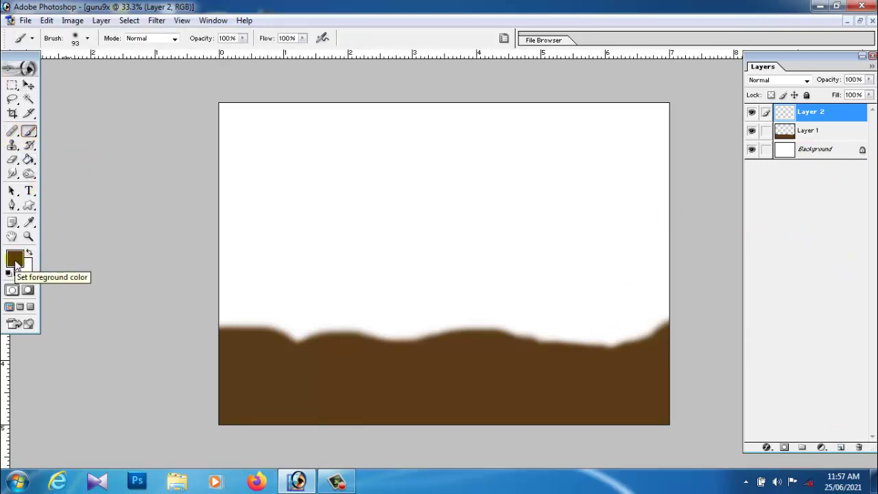
left_click(15, 260)
left_click(728, 305)
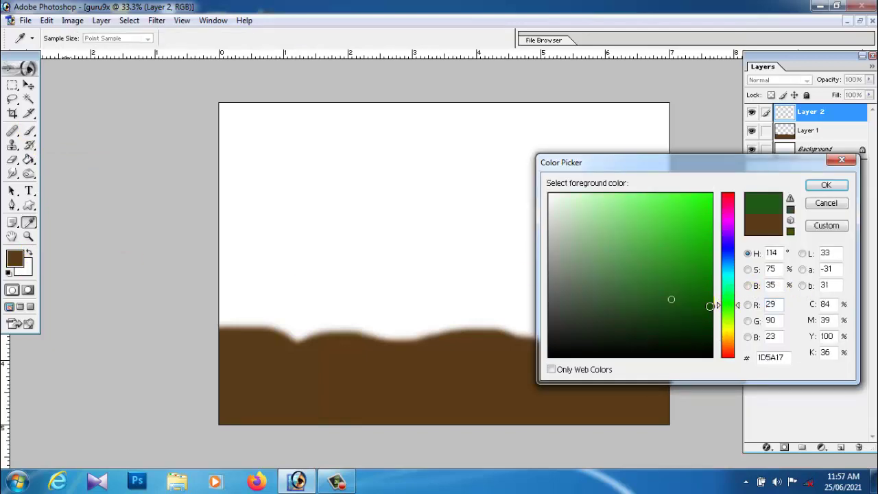
mouse_move(710, 306)
left_mouse_down()
mouse_move(663, 310)
mouse_move(659, 299)
left_mouse_up()
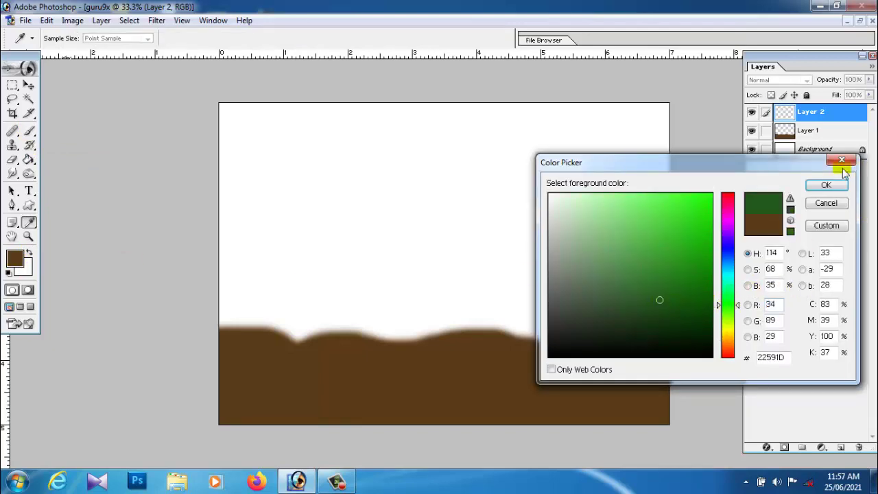
left_click(828, 186)
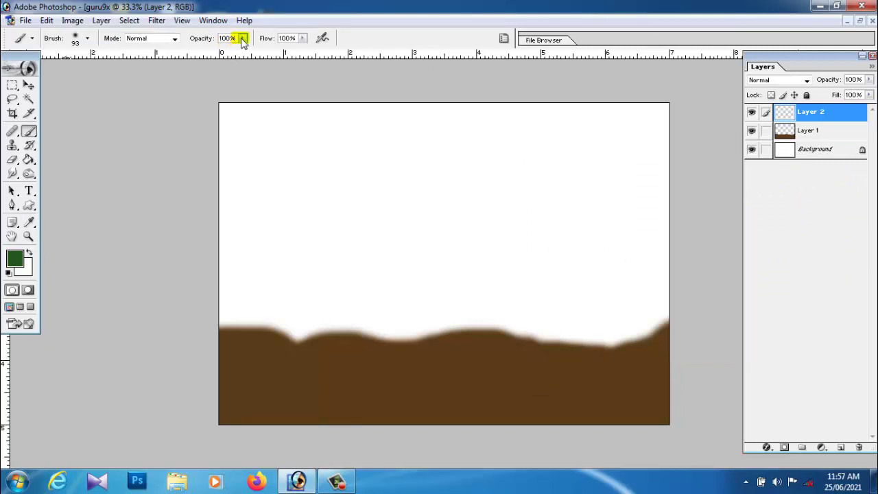
Lower the brush opacity to 50%, try one diagonal green stroke above the ground and undo it
mouse_move(242, 41)
left_mouse_down()
mouse_move(200, 48)
mouse_move(212, 55)
left_mouse_up()
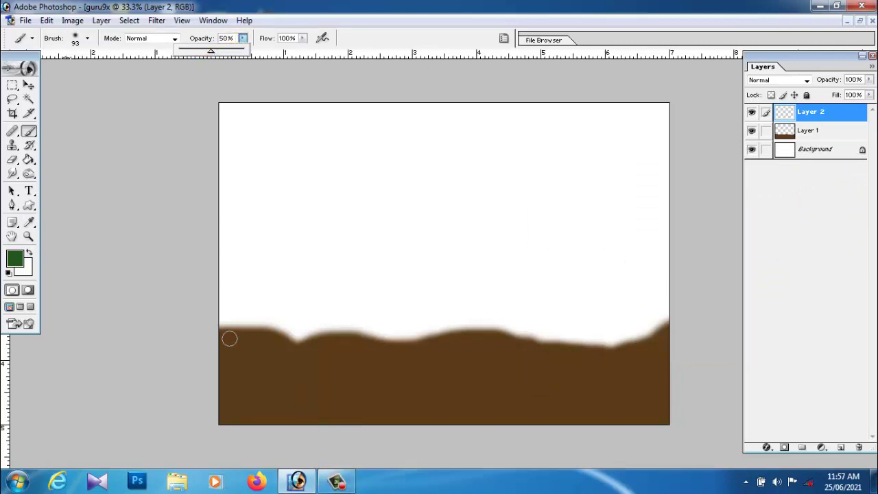
left_click_drag(222, 322, 321, 160)
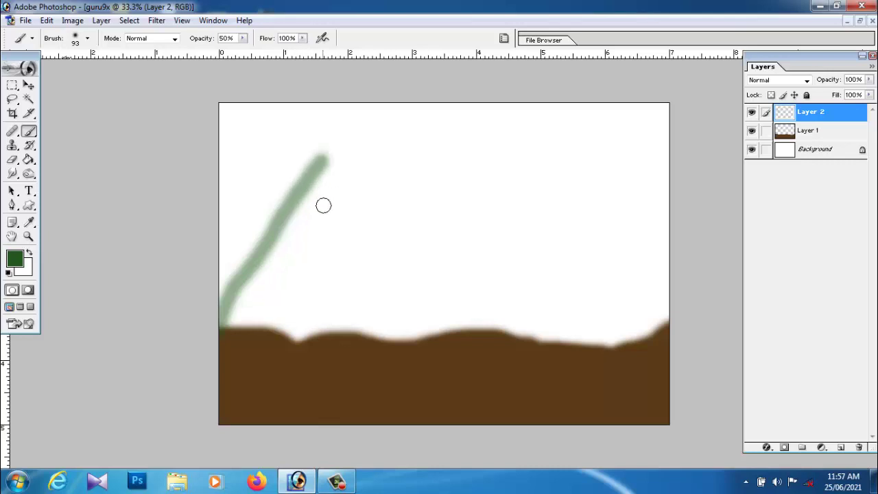
key("ctrl+z")
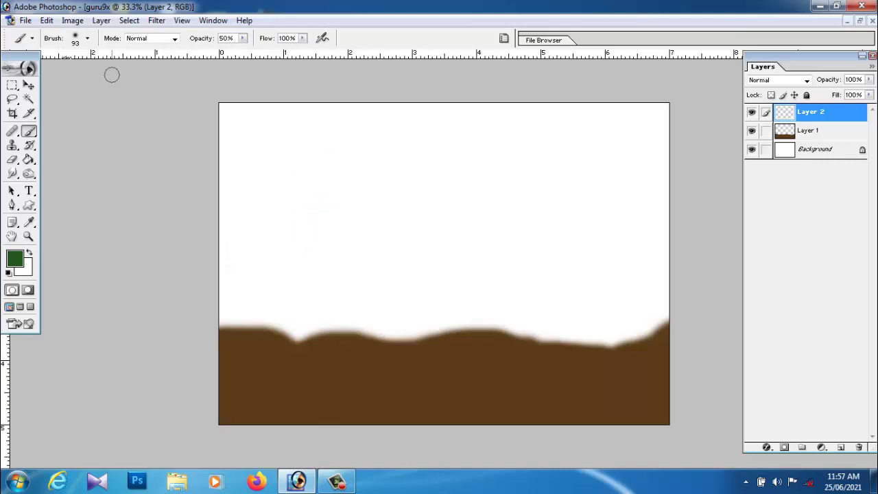
Enlarge the brush to 143 px, undo a test dab and set the brush opacity to 71%
left_click(87, 38)
left_click_drag(88, 71, 92, 72)
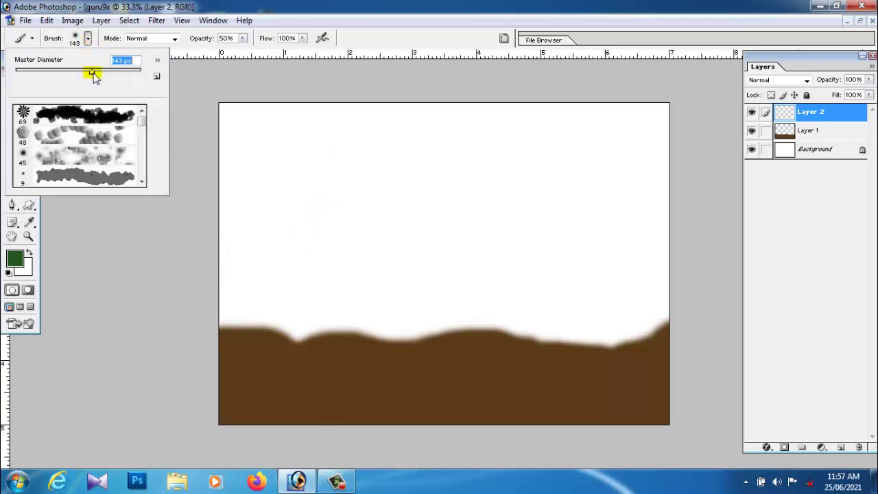
left_click(156, 238)
left_click(270, 263)
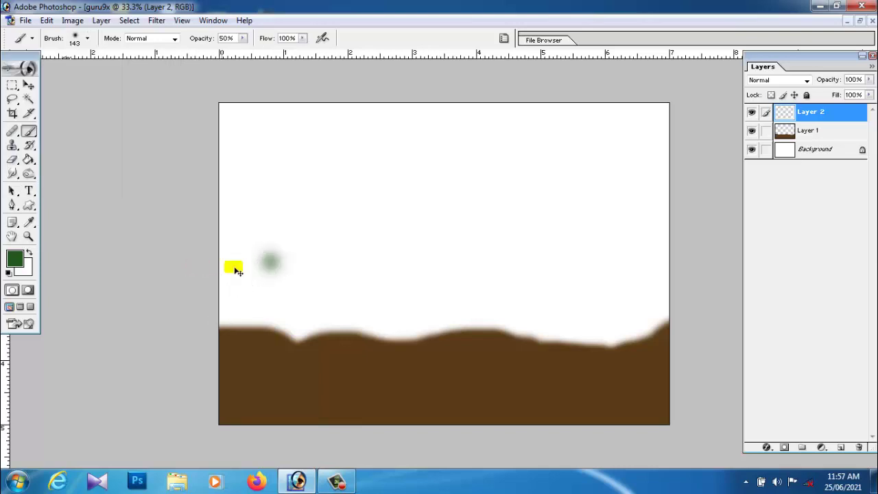
key("ctrl+z")
mouse_move(244, 40)
left_mouse_down()
mouse_move(245, 51)
mouse_move(256, 51)
left_mouse_up()
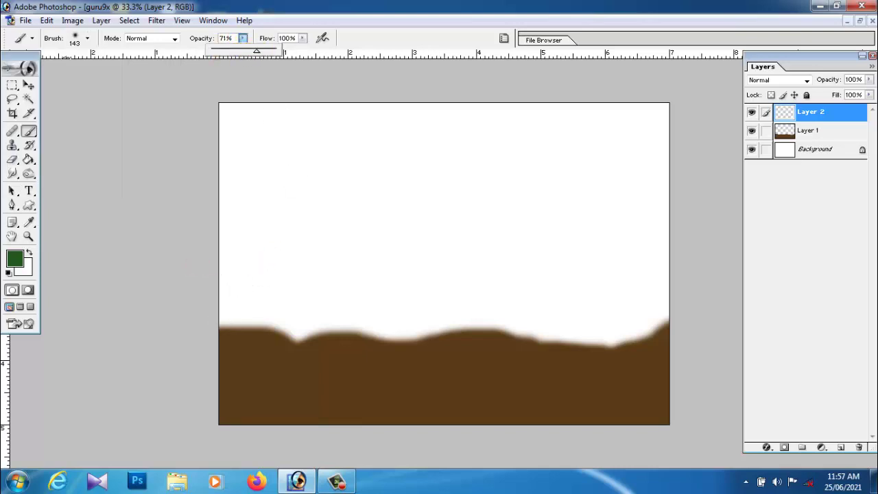
Brush a range of three translucent green mountains across the full canvas width on Layer 2, filling them down to the ground
mouse_move(223, 350)
left_mouse_down()
mouse_move(235, 256)
mouse_move(266, 199)
mouse_move(299, 171)
mouse_move(402, 266)
mouse_move(450, 352)
mouse_move(394, 285)
mouse_move(421, 229)
mouse_move(464, 197)
mouse_move(504, 215)
mouse_move(561, 277)
mouse_move(631, 231)
mouse_move(695, 245)
mouse_move(704, 268)
mouse_move(634, 256)
mouse_move(573, 293)
mouse_move(642, 258)
mouse_move(683, 254)
mouse_move(648, 273)
mouse_move(640, 317)
mouse_move(567, 322)
mouse_move(553, 295)
mouse_move(523, 300)
left_mouse_up()
mouse_move(686, 315)
left_mouse_down()
mouse_move(541, 326)
mouse_move(548, 350)
mouse_move(521, 336)
left_mouse_up()
mouse_move(548, 279)
left_mouse_down()
mouse_move(461, 188)
mouse_move(511, 279)
mouse_move(456, 229)
mouse_move(377, 291)
left_mouse_up()
left_click_drag(459, 218, 529, 277)
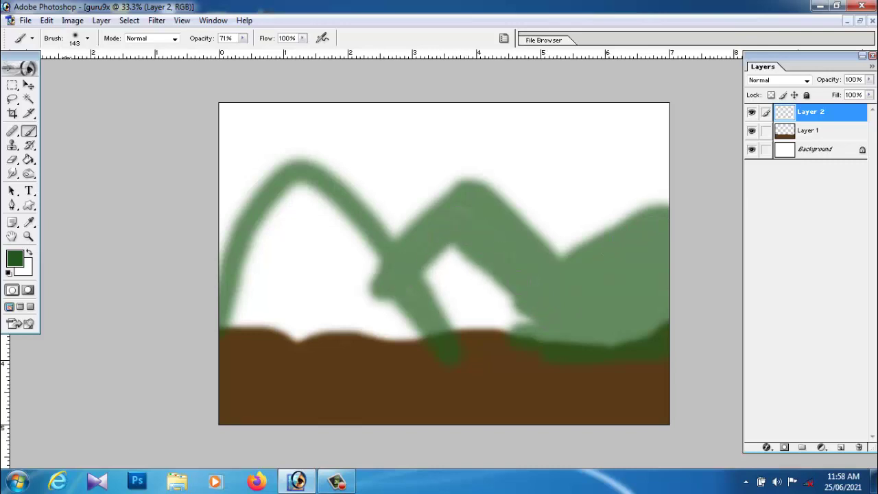
mouse_move(524, 317)
left_mouse_down()
mouse_move(586, 334)
mouse_move(422, 328)
mouse_move(424, 335)
mouse_move(208, 341)
mouse_move(151, 326)
left_mouse_up()
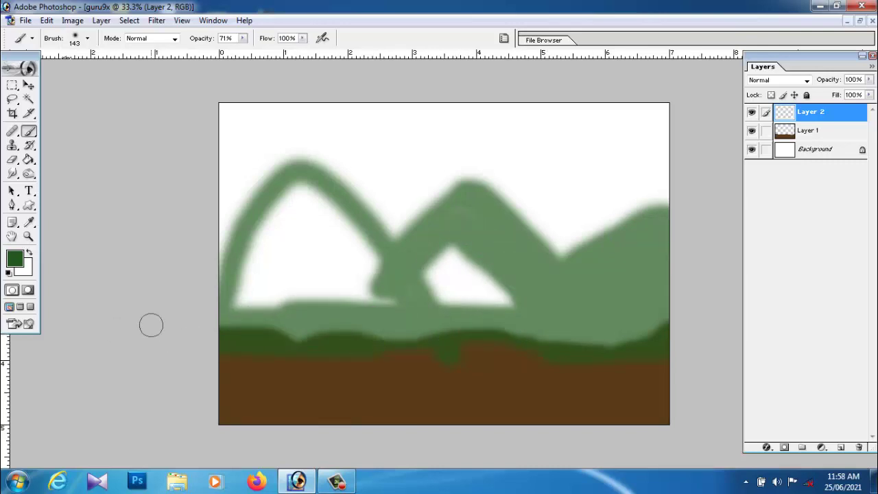
mouse_move(170, 272)
left_mouse_down()
mouse_move(254, 196)
mouse_move(288, 190)
mouse_move(350, 247)
mouse_move(376, 296)
mouse_move(256, 182)
mouse_move(212, 222)
mouse_move(300, 163)
mouse_move(356, 197)
mouse_move(250, 254)
mouse_move(293, 249)
mouse_move(241, 304)
mouse_move(333, 289)
mouse_move(312, 254)
mouse_move(348, 275)
left_mouse_up()
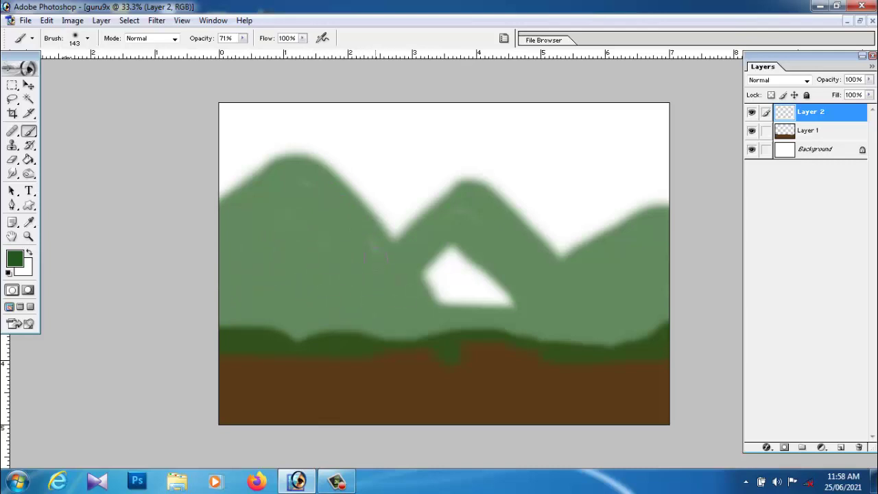
mouse_move(401, 347)
left_mouse_down()
mouse_move(446, 269)
mouse_move(490, 285)
mouse_move(459, 299)
left_mouse_up()
left_click_drag(397, 239, 415, 218)
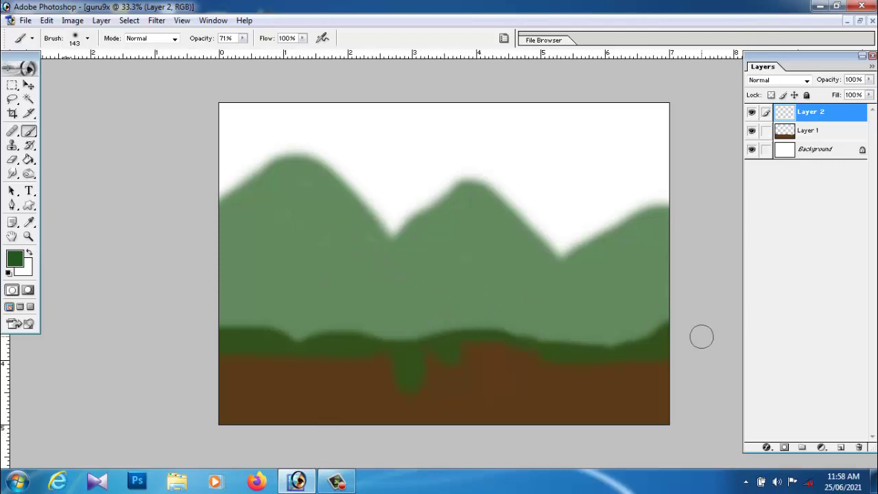
Brush green over the brown ground and along the mountain outlines, adding a paler ridge above the existing peaks
mouse_move(322, 374)
left_mouse_down()
mouse_move(485, 365)
mouse_move(402, 358)
mouse_move(91, 377)
left_mouse_up()
left_click_drag(569, 419, 604, 413)
mouse_move(212, 235)
left_mouse_down()
mouse_move(228, 199)
mouse_move(300, 145)
mouse_move(335, 158)
mouse_move(394, 256)
mouse_move(327, 175)
mouse_move(267, 160)
mouse_move(315, 174)
mouse_move(378, 257)
left_mouse_up()
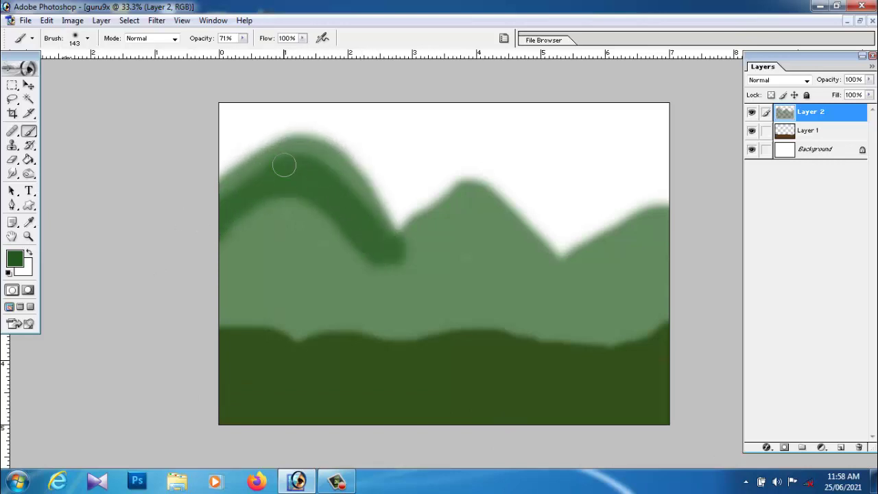
mouse_move(202, 235)
left_mouse_down()
mouse_move(386, 250)
mouse_move(229, 161)
mouse_move(342, 241)
mouse_move(225, 218)
mouse_move(335, 247)
mouse_move(329, 307)
mouse_move(311, 223)
mouse_move(335, 256)
mouse_move(364, 260)
mouse_move(491, 164)
mouse_move(616, 312)
mouse_move(557, 260)
mouse_move(506, 190)
mouse_move(587, 332)
mouse_move(490, 190)
mouse_move(400, 262)
mouse_move(481, 207)
mouse_move(473, 211)
mouse_move(460, 177)
mouse_move(421, 209)
mouse_move(389, 266)
mouse_move(461, 173)
mouse_move(554, 293)
mouse_move(454, 192)
mouse_move(476, 149)
left_mouse_up()
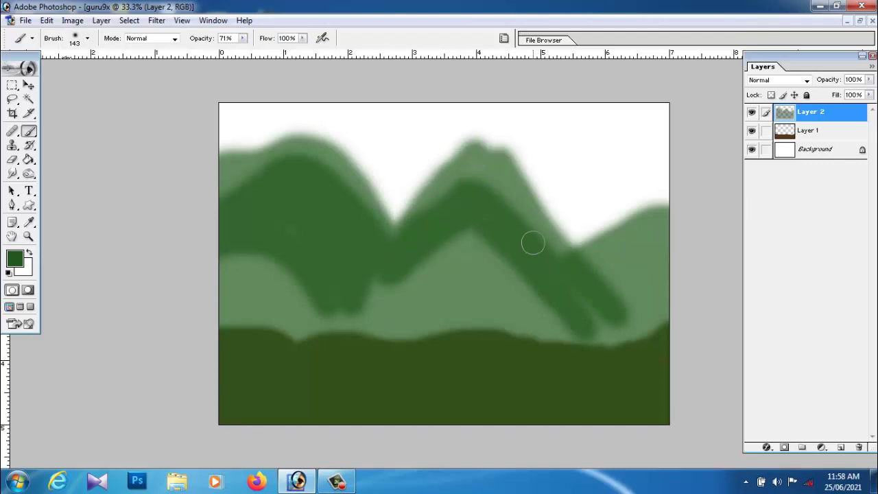
mouse_move(581, 255)
left_mouse_down()
mouse_move(679, 199)
mouse_move(593, 273)
left_mouse_up()
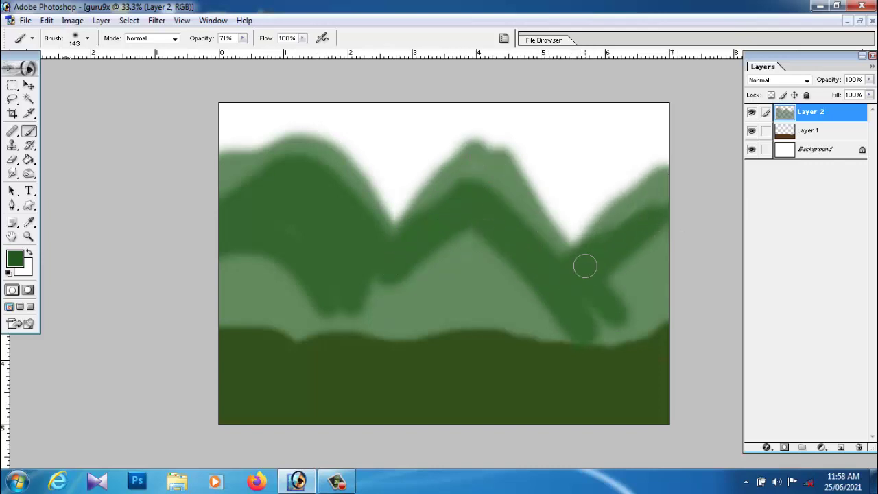
mouse_move(602, 233)
left_mouse_down()
mouse_move(527, 225)
mouse_move(603, 236)
mouse_move(531, 241)
mouse_move(612, 235)
mouse_move(564, 211)
mouse_move(534, 245)
left_mouse_up()
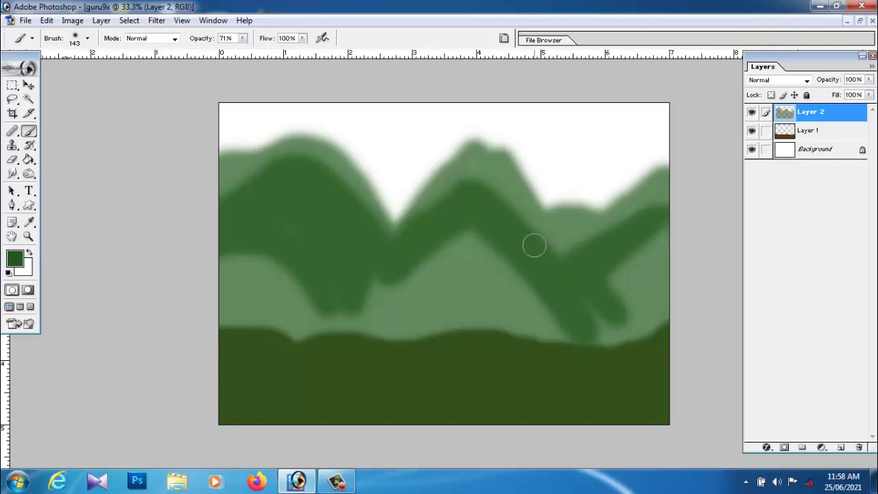
Fill the remaining pale patches inside the mountains with a second green coat and round off the middle peak
mouse_move(583, 206)
left_mouse_down()
mouse_move(671, 192)
mouse_move(599, 282)
mouse_move(652, 266)
mouse_move(670, 247)
mouse_move(569, 287)
mouse_move(507, 271)
mouse_move(366, 300)
mouse_move(247, 299)
mouse_move(190, 271)
mouse_move(214, 256)
mouse_move(211, 277)
mouse_move(256, 277)
mouse_move(250, 313)
mouse_move(219, 326)
mouse_move(255, 337)
mouse_move(414, 336)
mouse_move(443, 318)
mouse_move(526, 317)
mouse_move(477, 295)
mouse_move(529, 287)
mouse_move(498, 260)
mouse_move(443, 250)
left_mouse_up()
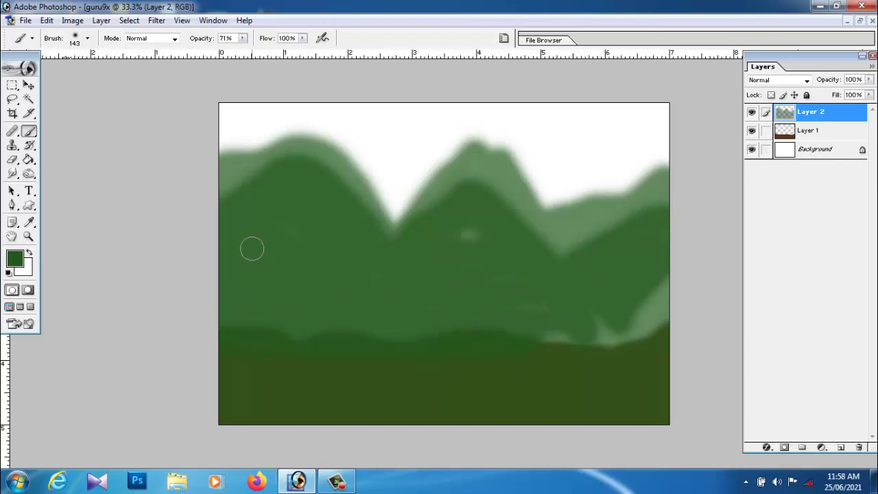
mouse_move(699, 295)
left_mouse_down()
mouse_move(498, 379)
mouse_move(700, 347)
mouse_move(651, 327)
left_mouse_up()
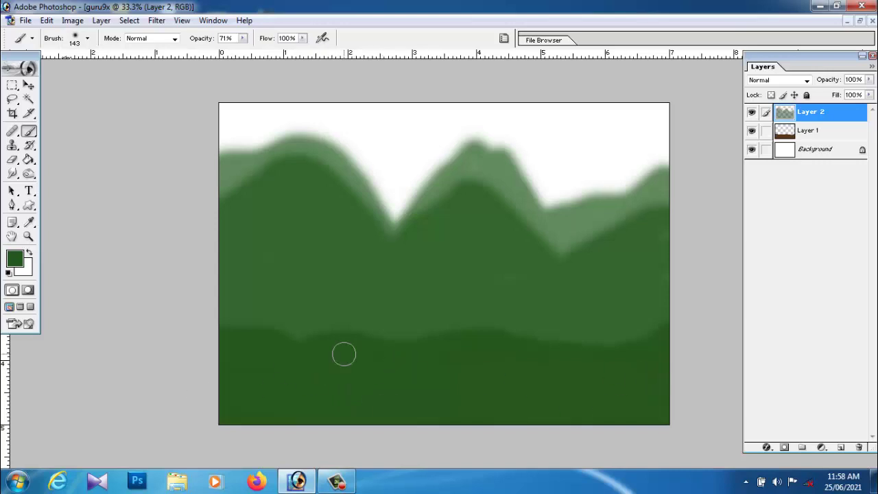
mouse_move(446, 175)
left_mouse_down()
mouse_move(460, 150)
mouse_move(488, 135)
mouse_move(501, 186)
left_mouse_up()
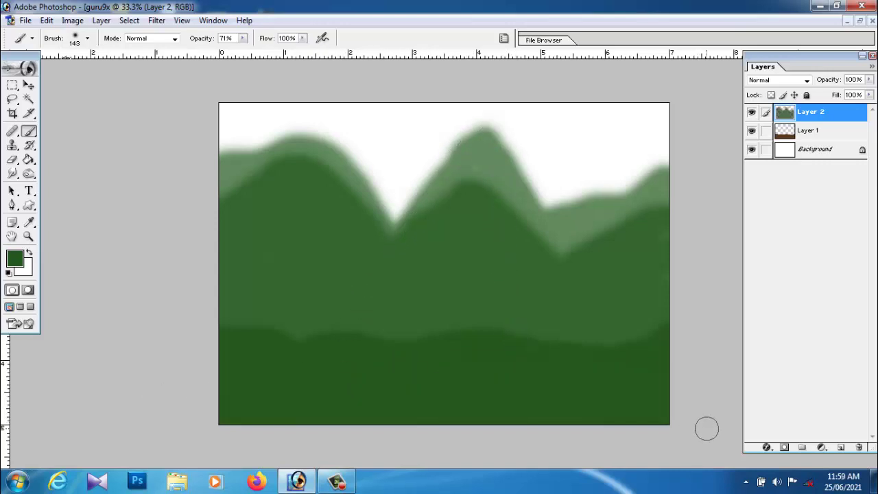
Move Layer 2 with the green mountains beneath Layer 1 so the brown ground lies in front
left_click(28, 85)
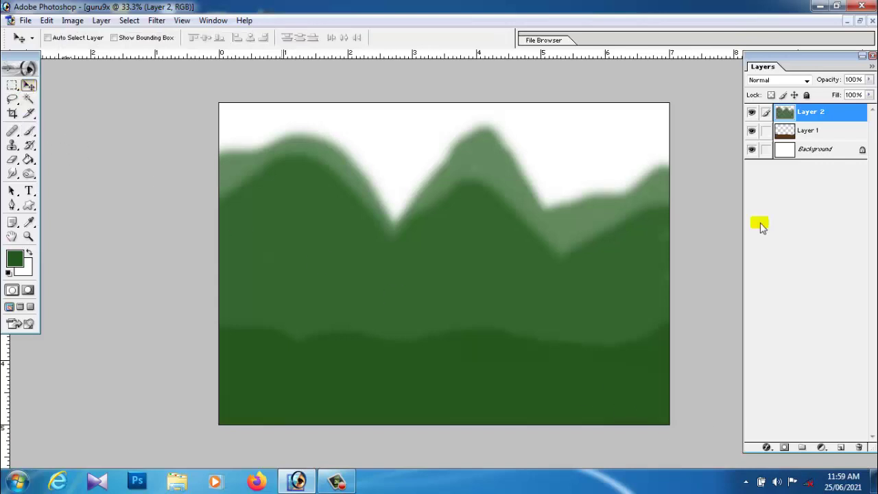
left_click(813, 137)
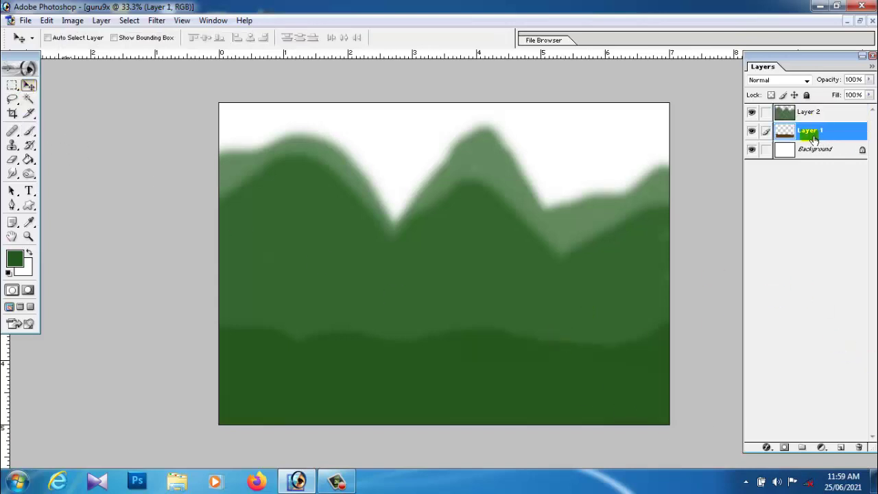
left_click(819, 118)
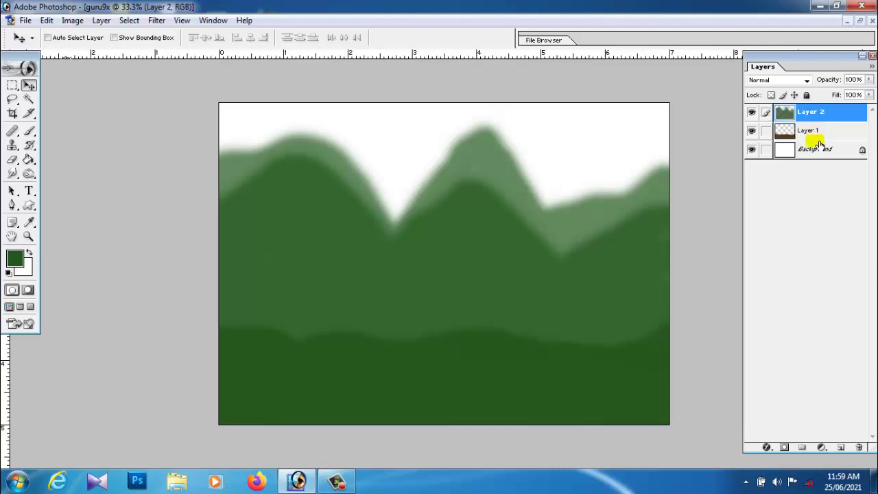
left_click(828, 117)
left_click_drag(828, 116, 829, 144)
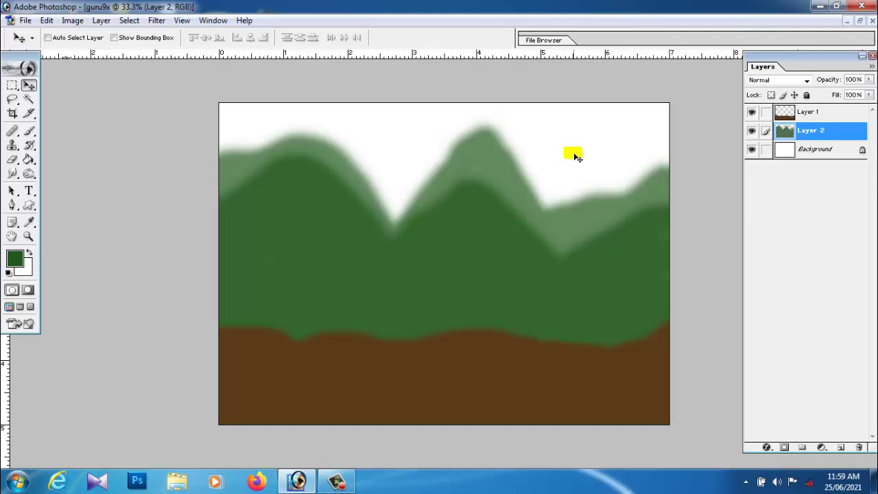
Add an empty layer above Layer 2 and set the foreground color to blue 007FC1
left_click(841, 447)
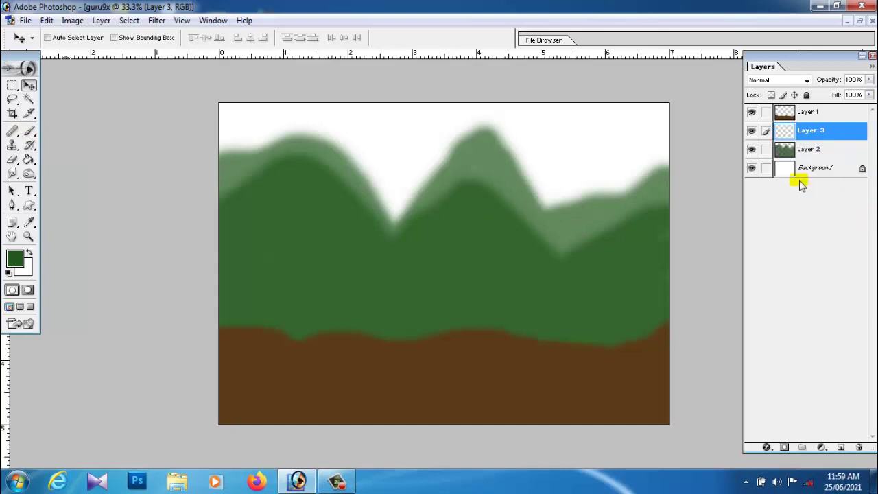
left_click(29, 134)
left_click(15, 258)
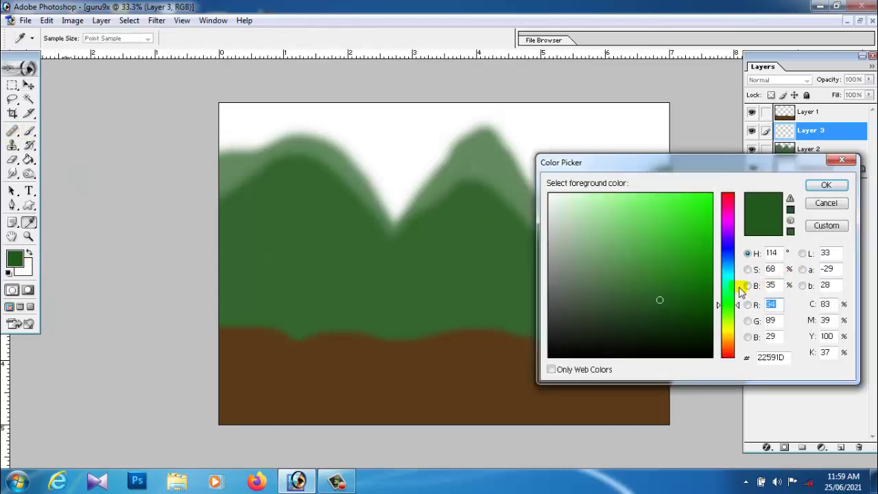
left_click(728, 266)
left_click_drag(711, 270, 787, 142)
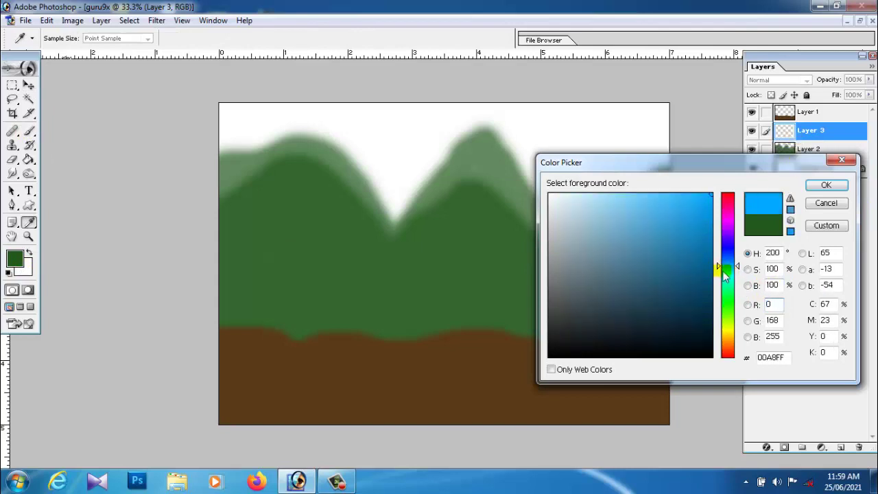
left_click(711, 233)
left_click(825, 185)
Brush a translucent blue coat at 71% opacity over the sky and mountains on Layer 3
key("b")
mouse_move(564, 119)
left_mouse_down()
mouse_move(440, 119)
mouse_move(461, 108)
mouse_move(524, 128)
mouse_move(455, 134)
mouse_move(329, 118)
mouse_move(466, 133)
mouse_move(215, 148)
mouse_move(207, 157)
mouse_move(298, 132)
mouse_move(402, 122)
mouse_move(384, 157)
mouse_move(125, 167)
mouse_move(425, 181)
mouse_move(328, 190)
mouse_move(497, 191)
mouse_move(431, 192)
mouse_move(500, 226)
mouse_move(707, 227)
mouse_move(687, 293)
mouse_move(438, 301)
mouse_move(614, 286)
mouse_move(267, 259)
left_mouse_up()
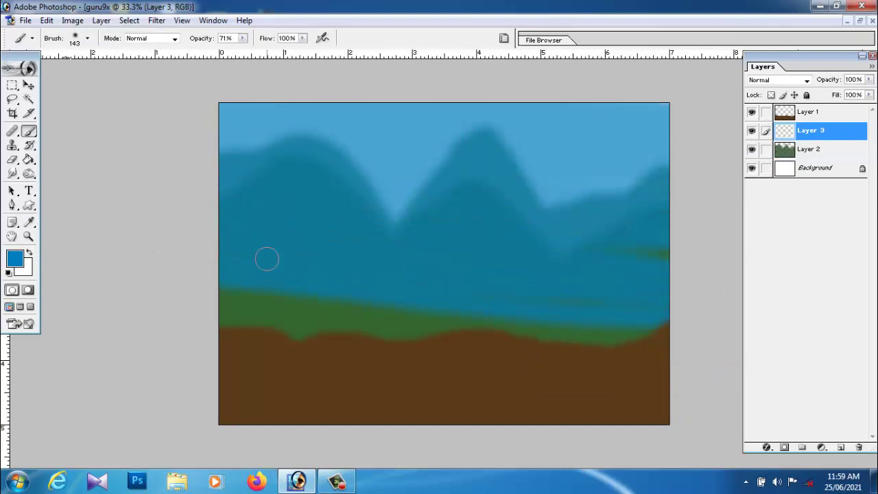
mouse_move(476, 266)
left_mouse_down()
mouse_move(196, 264)
mouse_move(428, 351)
left_mouse_up()
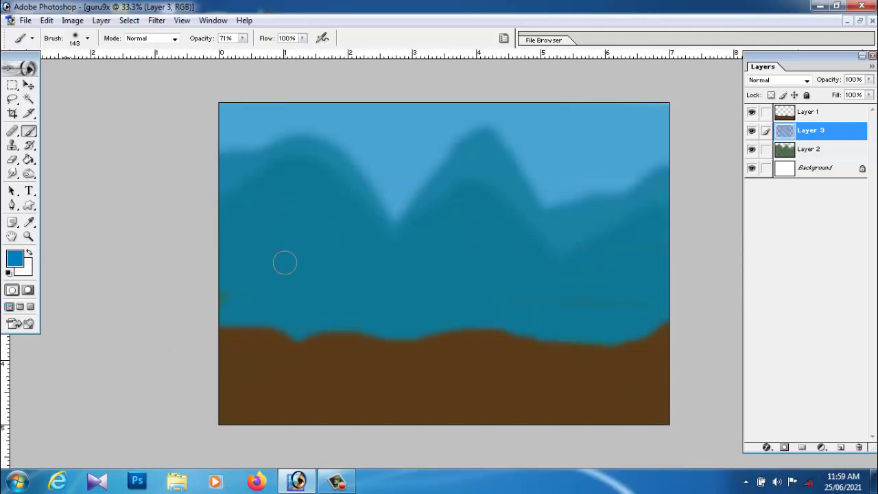
Raise the brush opacity to 100%, cover Layer 3 with solid blue and move it beneath the mountain layer
left_click(242, 38)
left_click_drag(236, 50, 359, 78)
mouse_move(216, 115)
left_mouse_down()
mouse_move(638, 118)
mouse_move(110, 158)
mouse_move(570, 205)
left_mouse_up()
left_click_drag(362, 196, 298, 195)
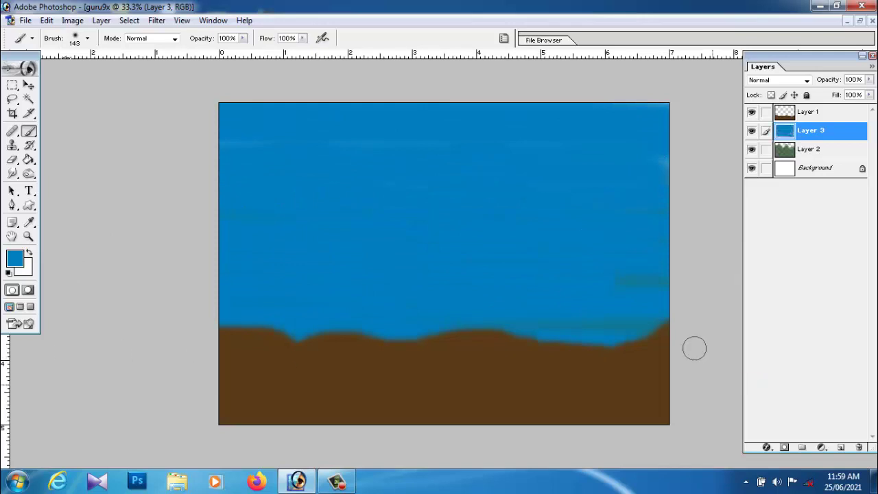
left_click(28, 84)
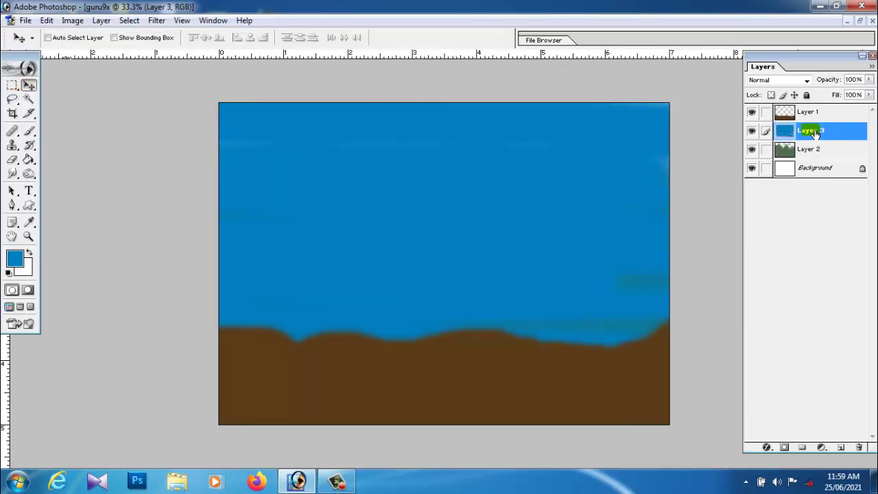
left_click_drag(814, 135, 820, 166)
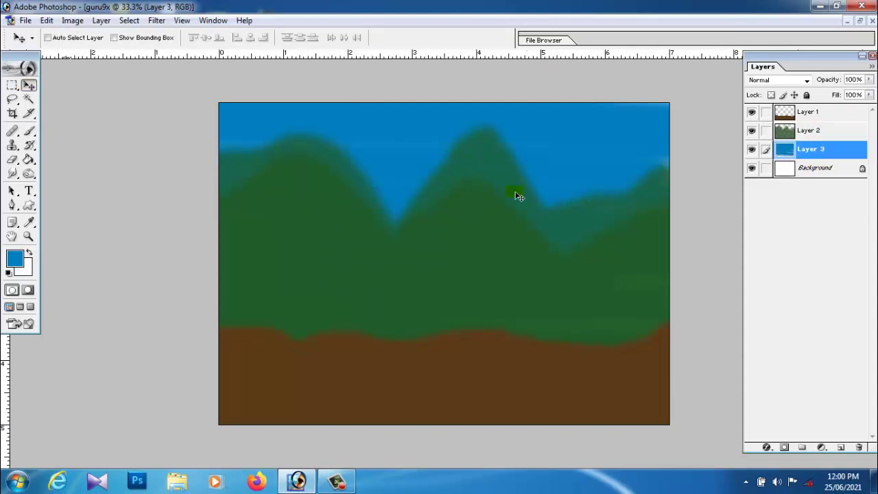
Set the foreground color to light blue 5CC6FD and brush it over the darker blue sky on Layer 3
left_click(14, 258)
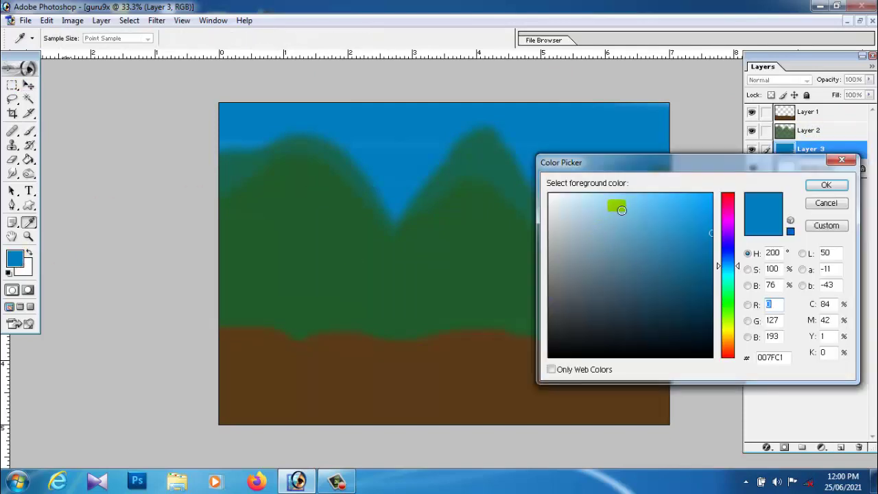
left_click(643, 199)
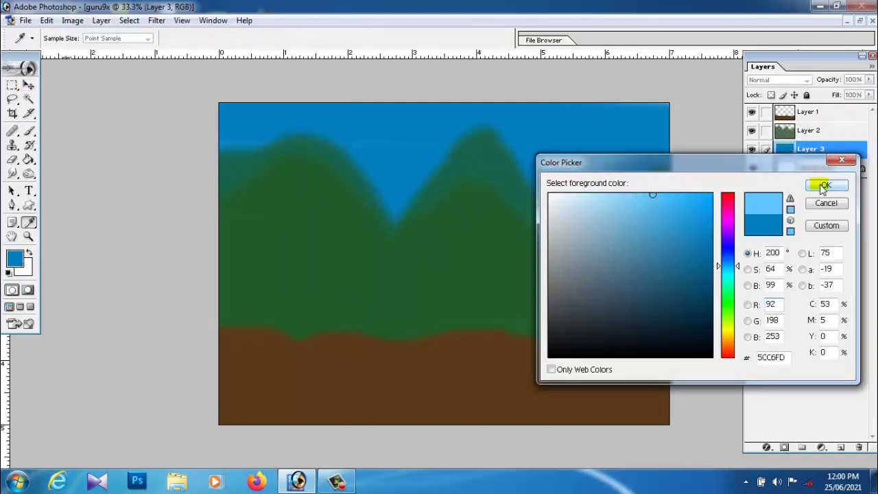
left_click(826, 185)
left_click(29, 131)
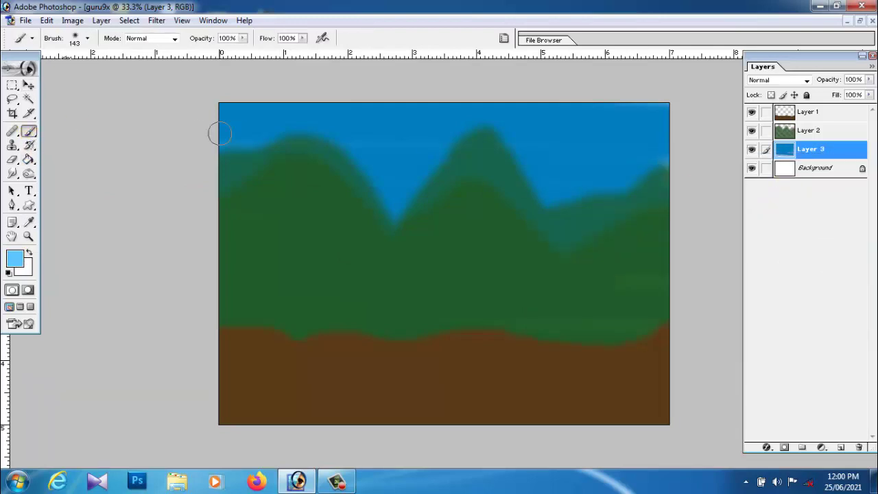
mouse_move(217, 130)
left_mouse_down()
mouse_move(734, 128)
mouse_move(623, 117)
mouse_move(281, 163)
mouse_move(623, 250)
mouse_move(503, 182)
mouse_move(60, 135)
left_mouse_up()
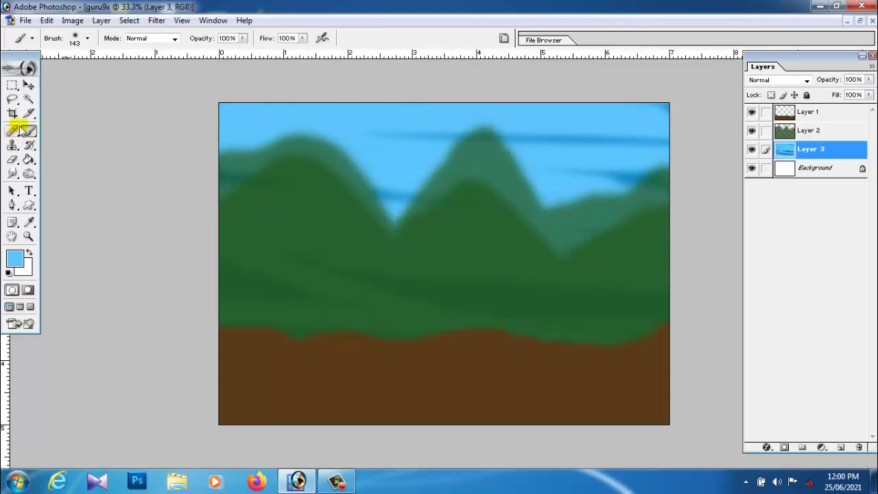
left_click(29, 84)
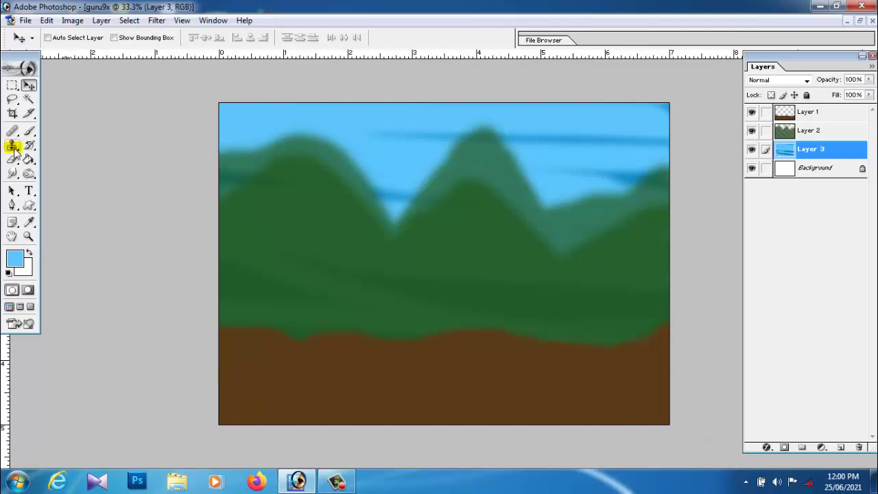
Add an empty layer above Layer 3 and choose the 134 px grass brush
left_click(29, 133)
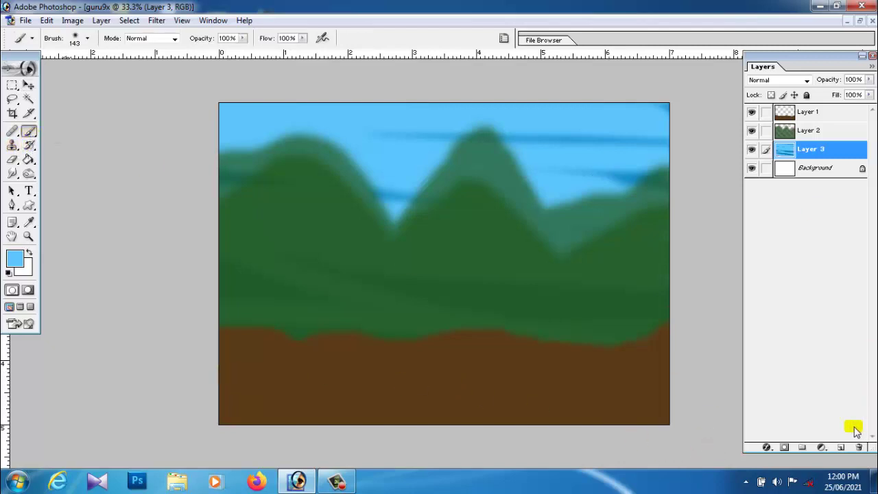
left_click(841, 446)
left_click(88, 38)
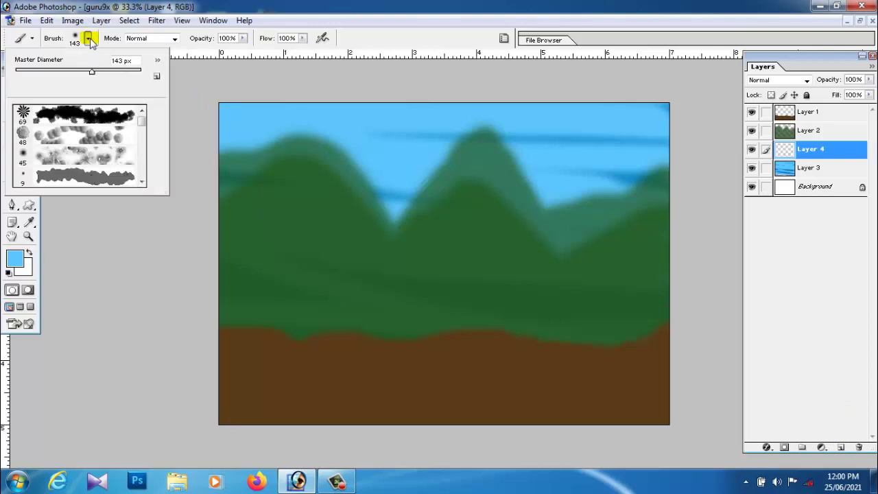
left_click_drag(140, 115, 140, 165)
left_click(82, 175)
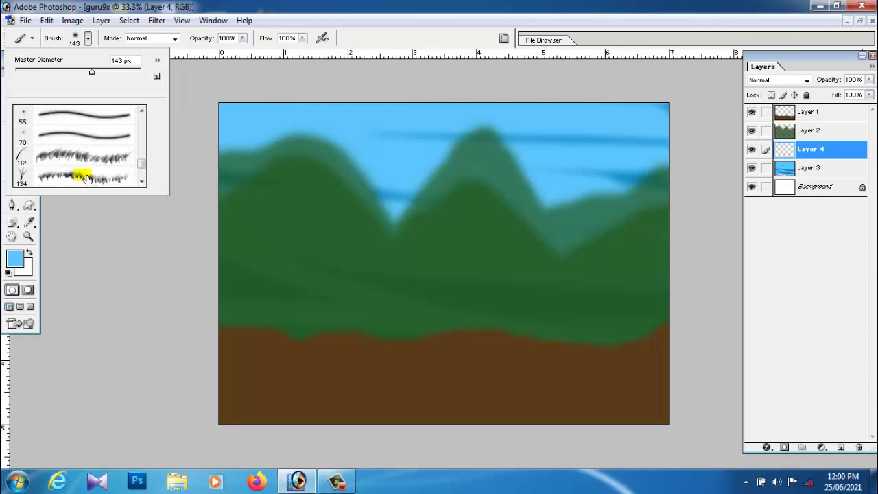
left_click(383, 390)
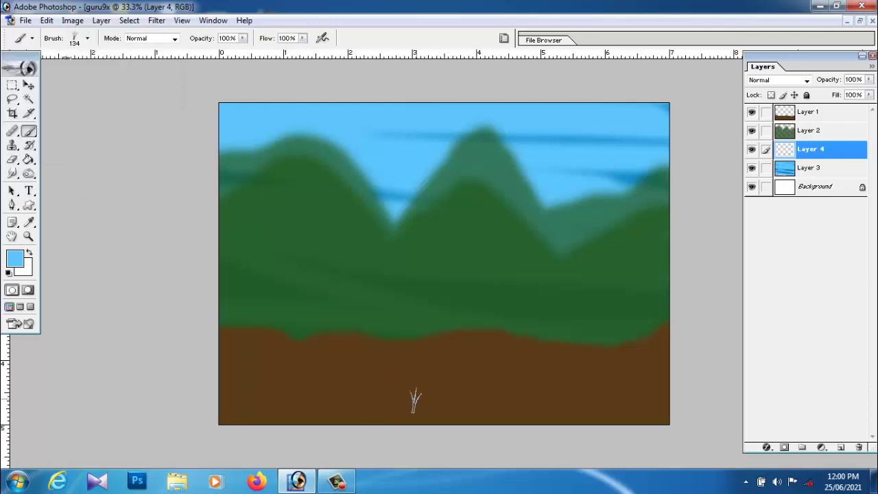
Set the foreground color to bright green and move Layer 4 to the top of the layer stack, above Layer 1
left_click(14, 258)
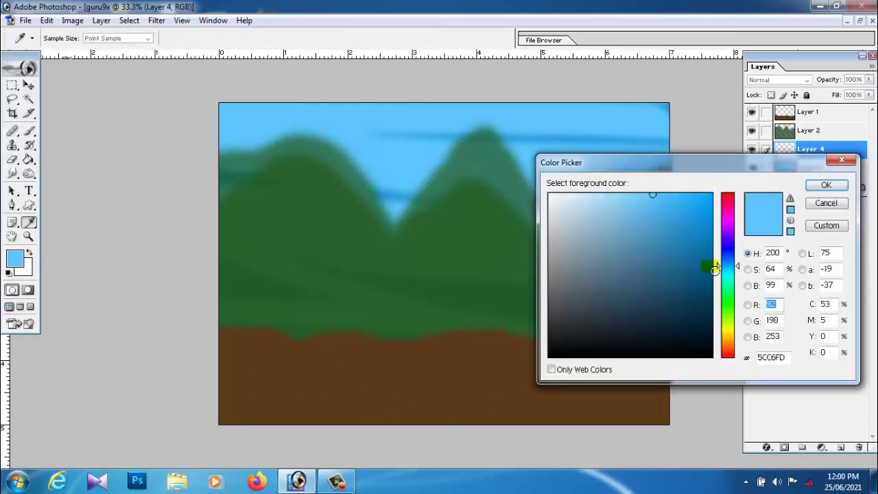
left_click(730, 302)
left_click(711, 194)
left_click(826, 184)
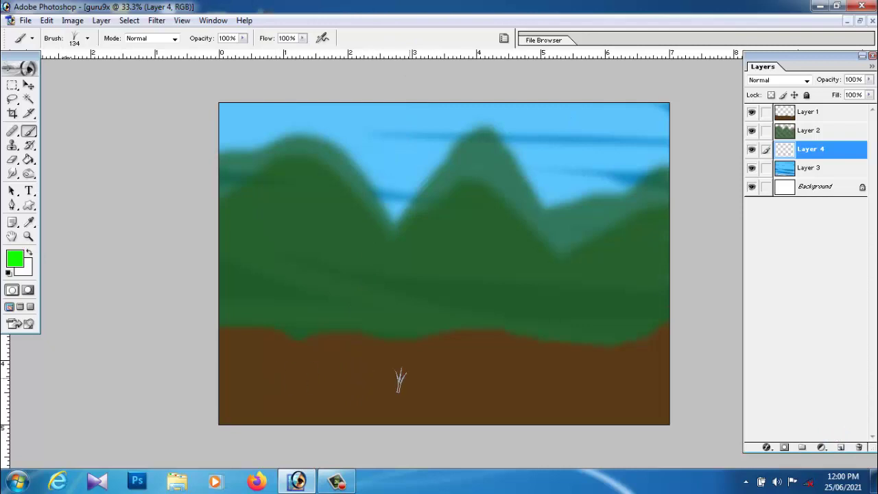
left_click(822, 151)
left_click_drag(814, 152, 815, 110)
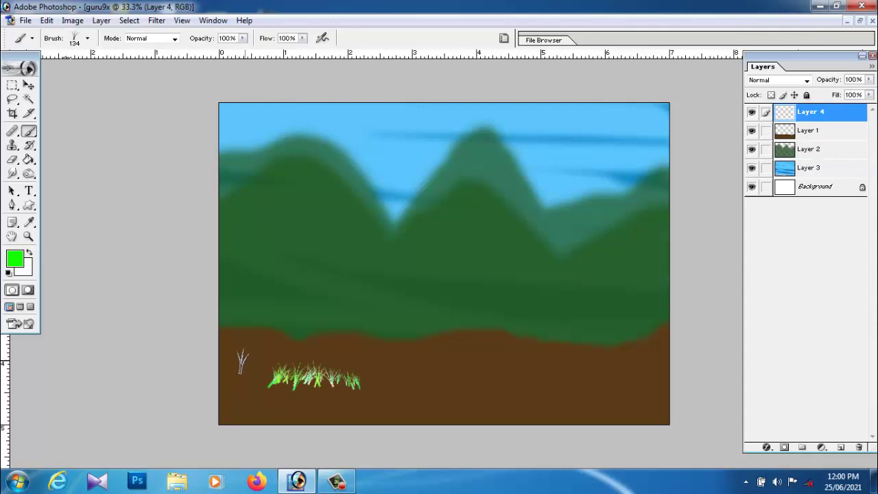
Enlarge the grass brush to 251 px and stamp grass tufts over the left part of the brown ground
left_click(88, 38)
left_click_drag(97, 71, 113, 71)
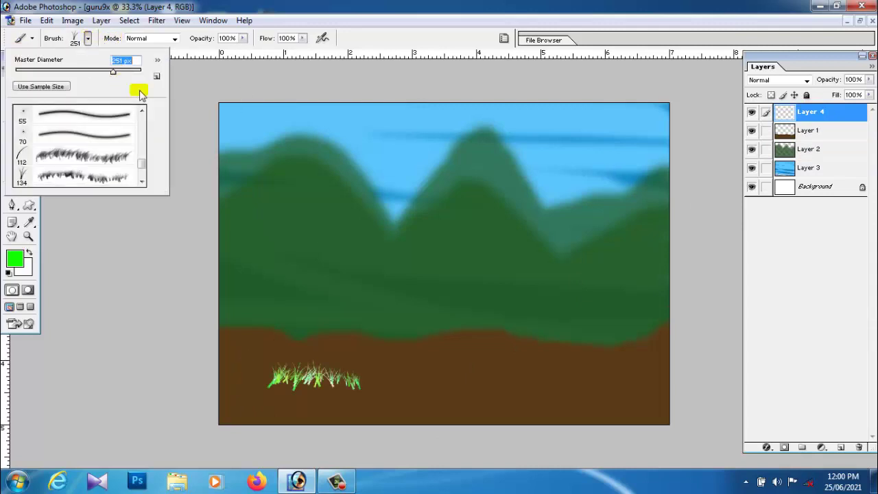
left_click(330, 338)
left_click(269, 336)
left_click(237, 333)
left_click(247, 388)
left_click(304, 394)
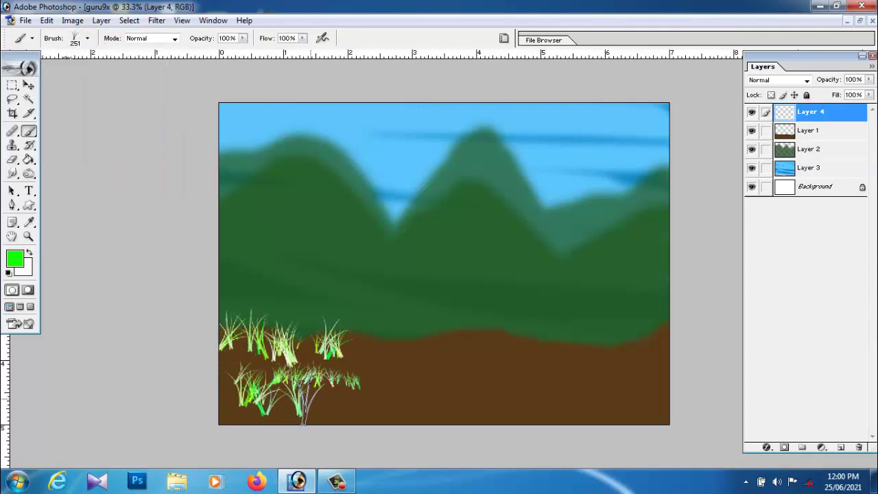
left_click(305, 401)
Stamp more grass tufts at the right edge of the ground and along its upper edge near the center
left_click(638, 360)
left_click(617, 374)
left_click(652, 363)
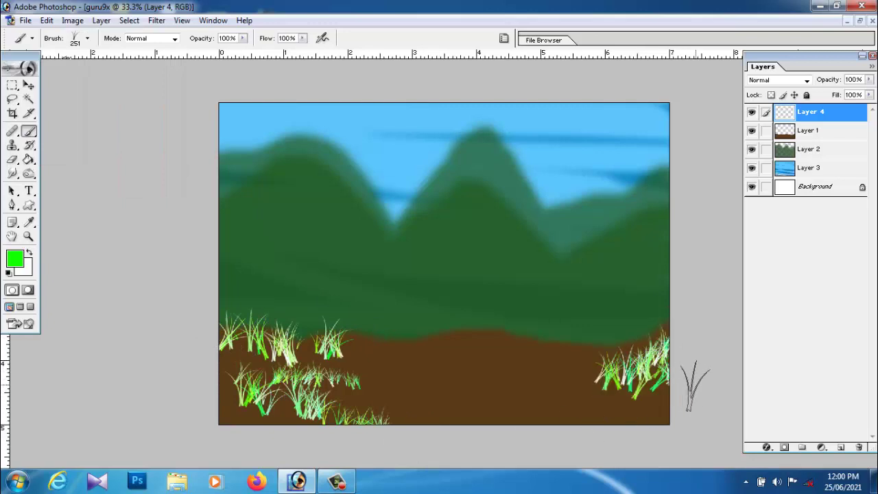
left_click(644, 397)
left_click(460, 351)
left_click(430, 353)
left_click(402, 355)
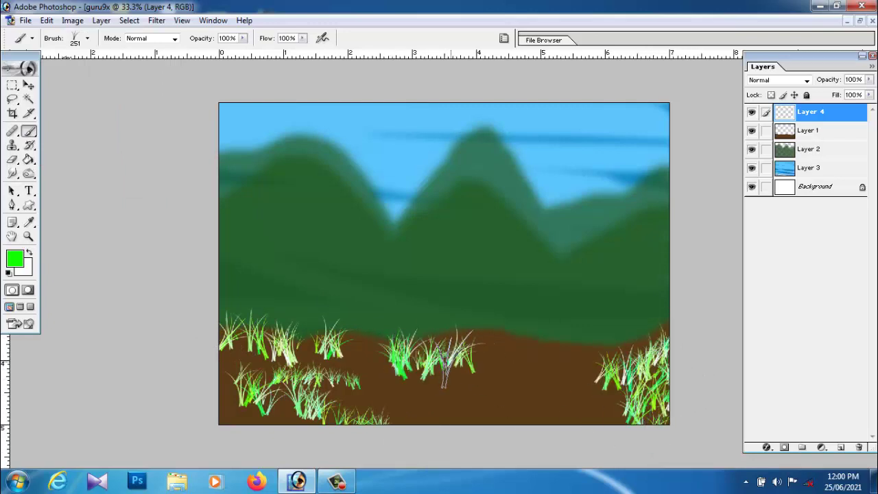
left_click(456, 358)
Fill in grass along the image's bottom and left edges and right of center on the upper ground
left_click(453, 410)
left_click(525, 420)
left_click(559, 424)
left_click(374, 415)
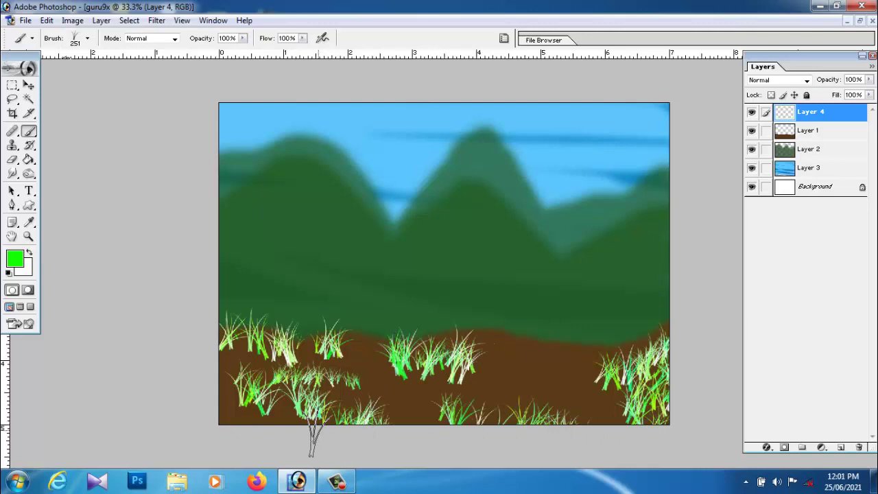
left_click(227, 410)
left_click(231, 353)
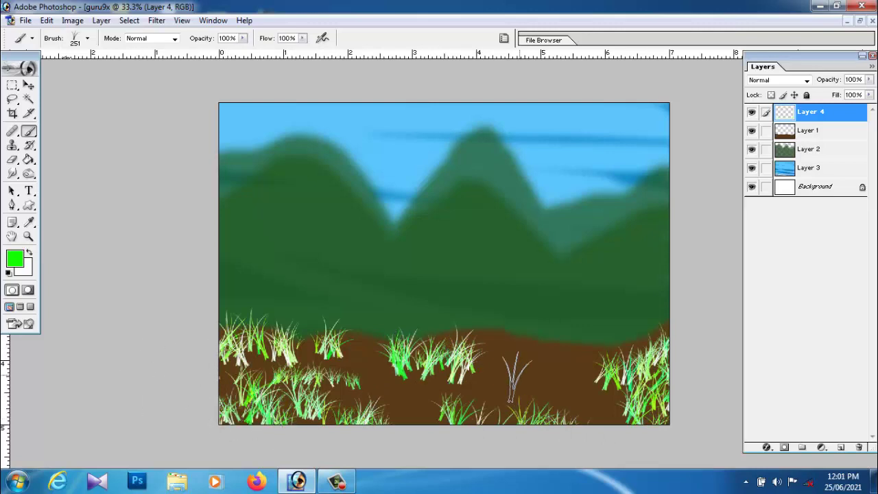
left_click(539, 357)
left_click(576, 360)
left_click(531, 357)
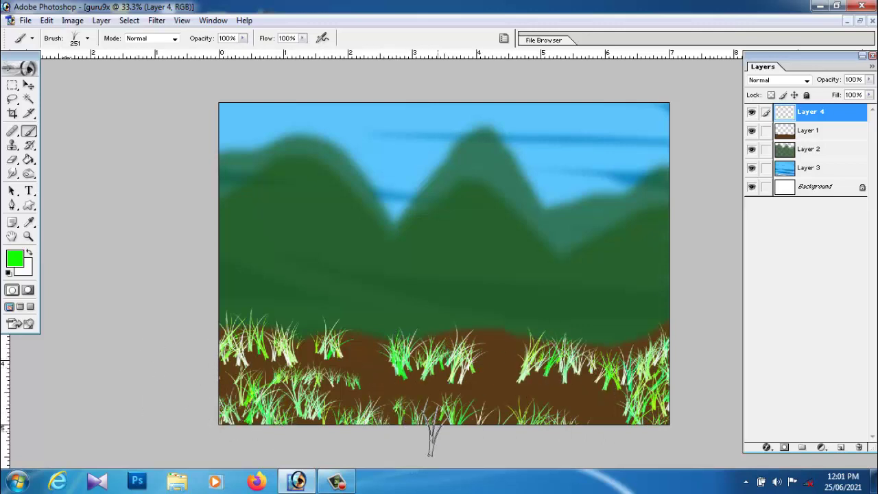
Reset the colors to their defaults and set the background color to yellow-green DEFF00
left_click(8, 273)
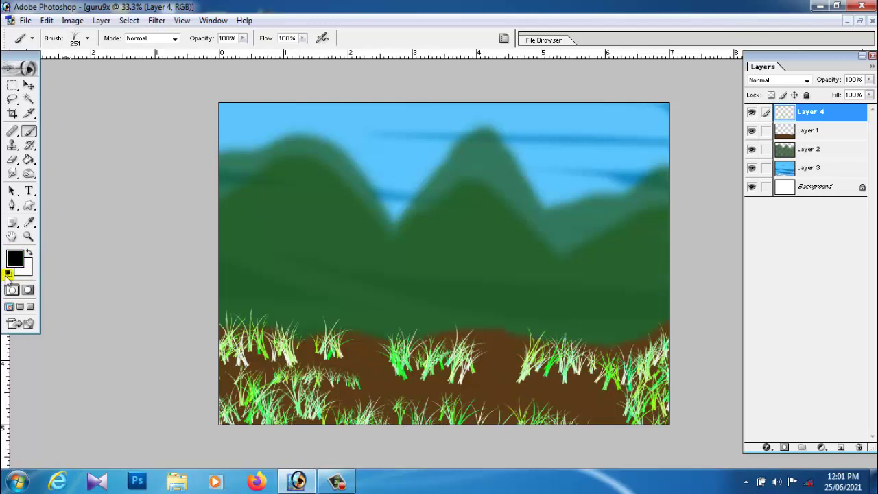
left_click(15, 264)
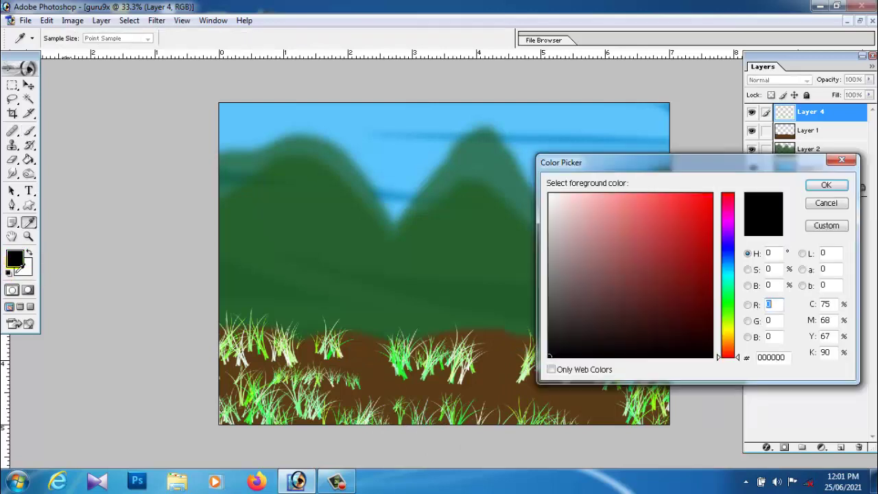
left_click(825, 203)
left_click(24, 267)
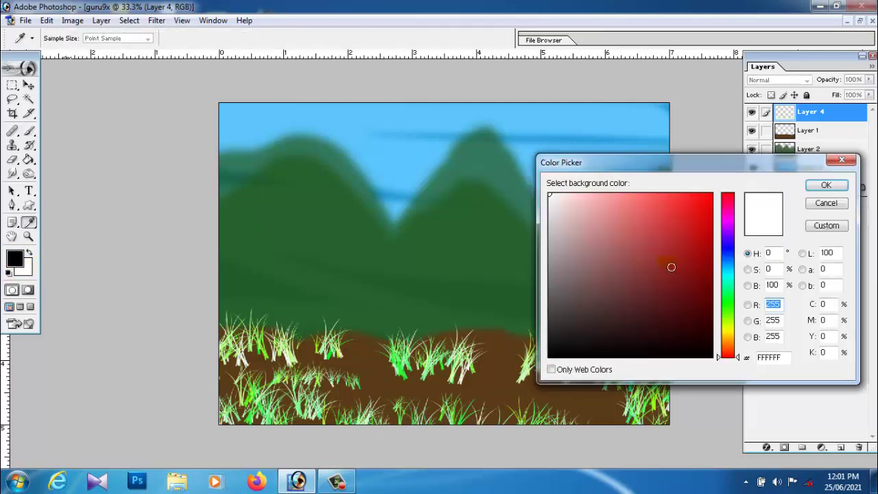
left_click(728, 327)
left_click(711, 196)
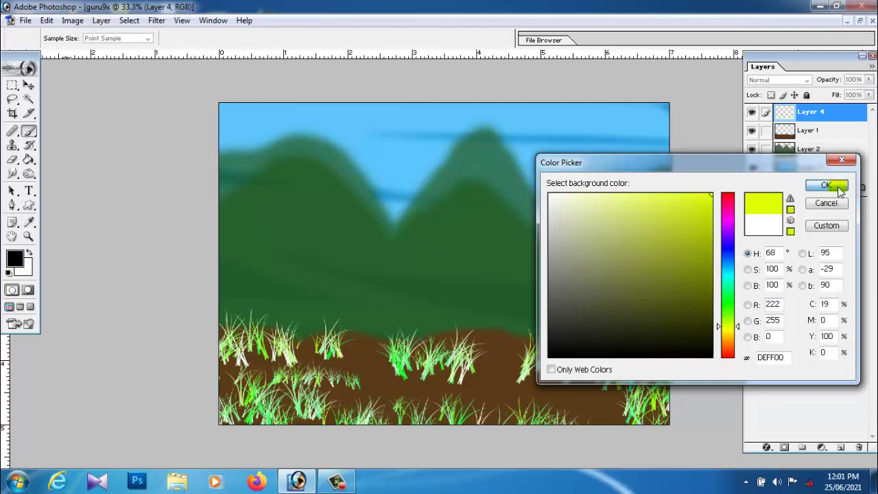
left_click(827, 185)
Set the foreground color to bright green and paint green-yellow grass over the bare gaps in the ground on Layer 4
left_click(14, 259)
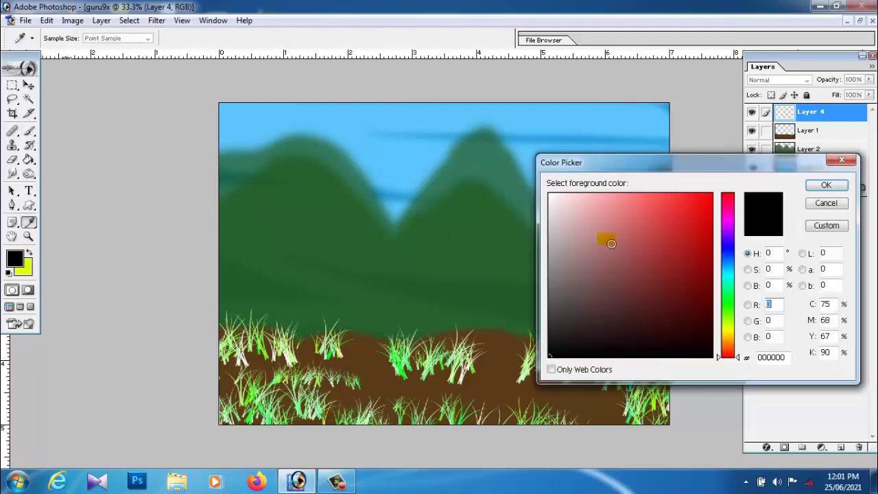
left_click(725, 310)
left_click(711, 195)
left_click(826, 185)
key("b")
mouse_move(532, 363)
left_mouse_down()
mouse_move(463, 384)
mouse_move(360, 381)
mouse_move(292, 362)
mouse_move(343, 410)
left_mouse_up()
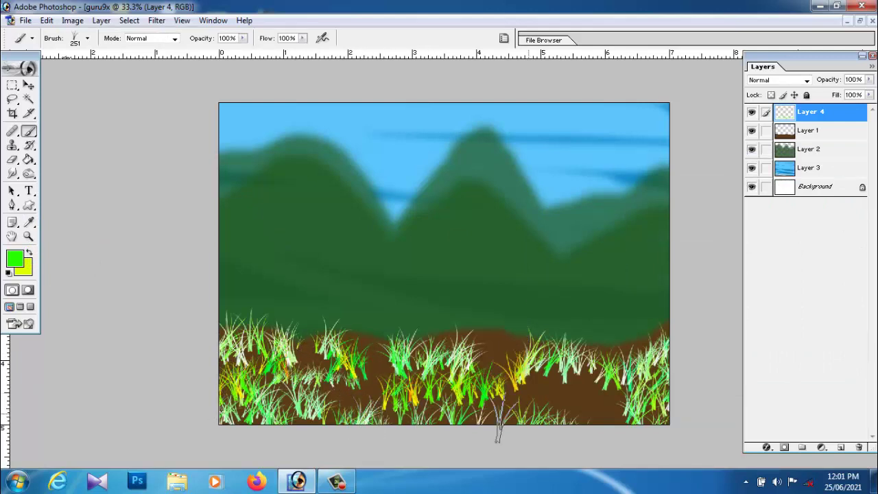
mouse_move(499, 421)
left_mouse_down()
mouse_move(566, 416)
mouse_move(629, 437)
mouse_move(522, 416)
mouse_move(491, 372)
mouse_move(370, 379)
mouse_move(369, 399)
mouse_move(340, 400)
mouse_move(417, 427)
mouse_move(538, 405)
mouse_move(506, 436)
mouse_move(441, 432)
left_mouse_up()
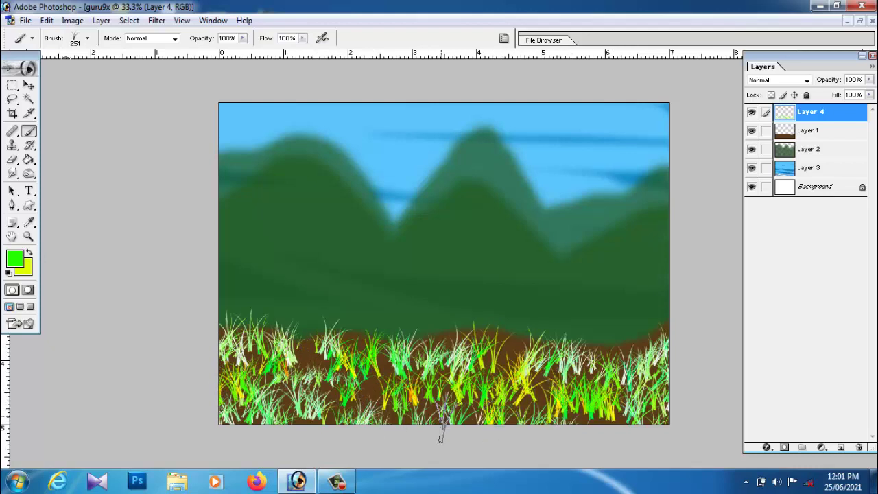
left_click(27, 85)
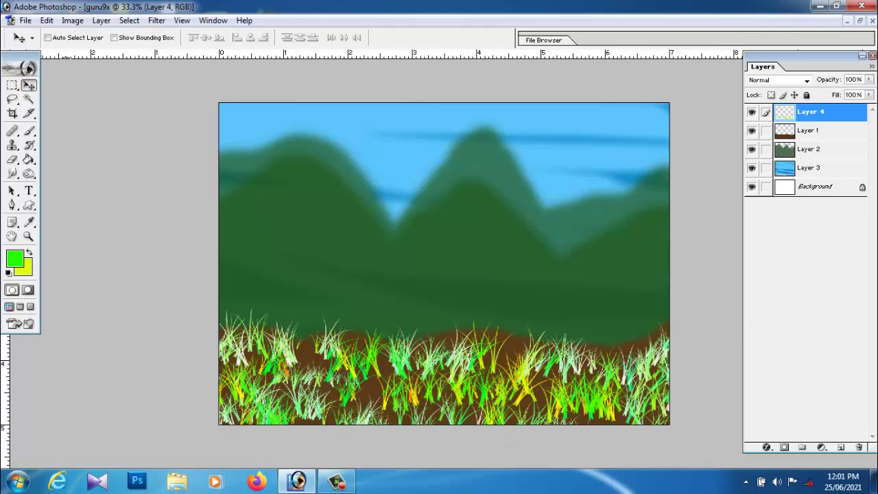
Add an empty layer above Layer 4 and choose a hard round brush enlarged to 151 px
left_click(841, 448)
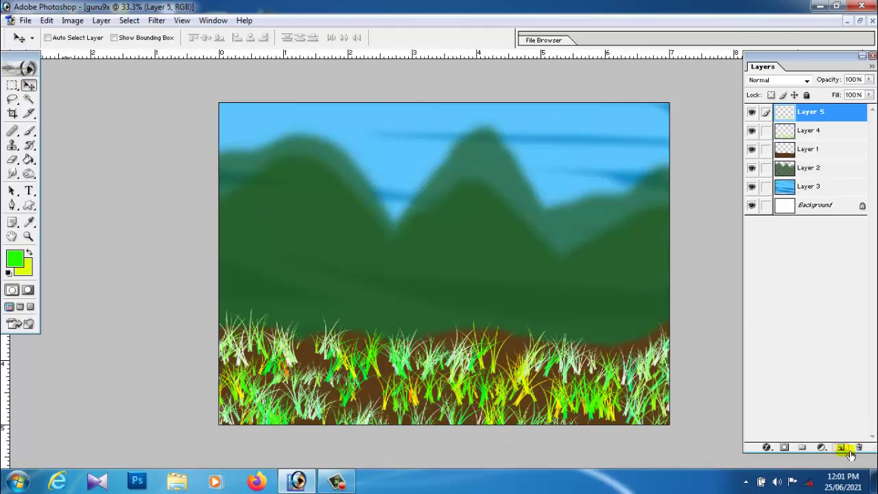
left_click(30, 130)
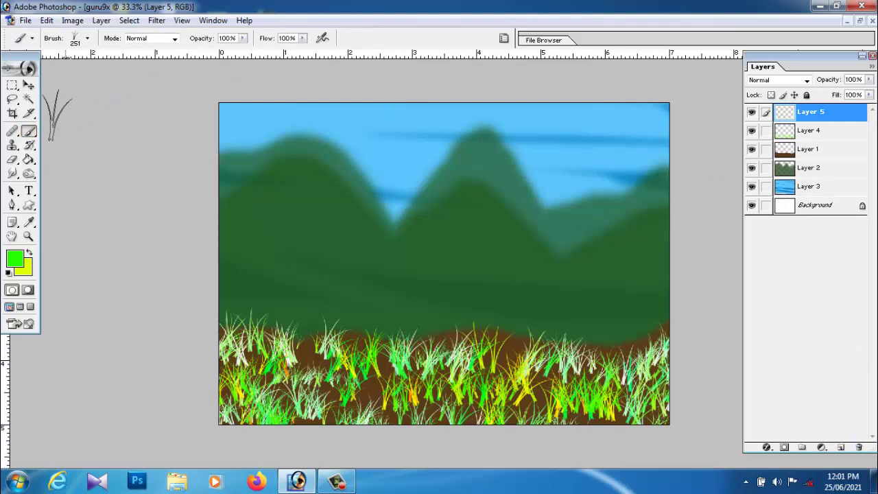
left_click(87, 38)
left_click(142, 112)
left_click(141, 111)
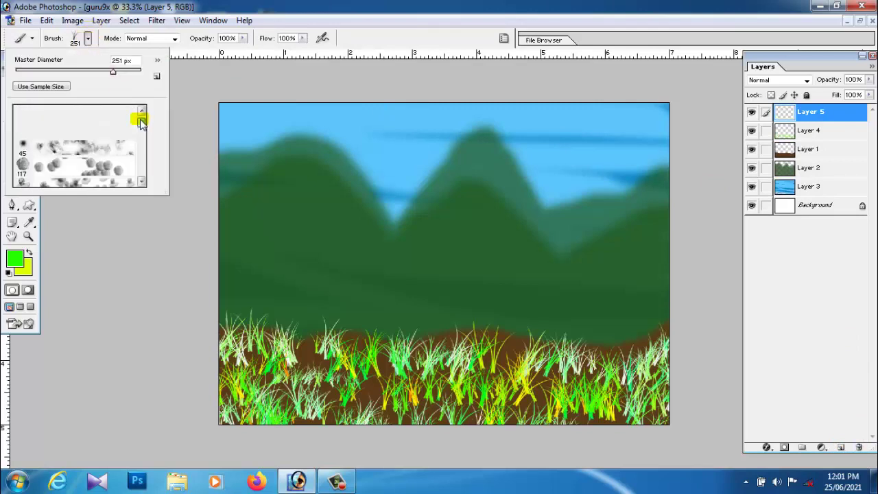
left_click(141, 112)
left_click_drag(140, 118, 140, 145)
left_click(81, 171)
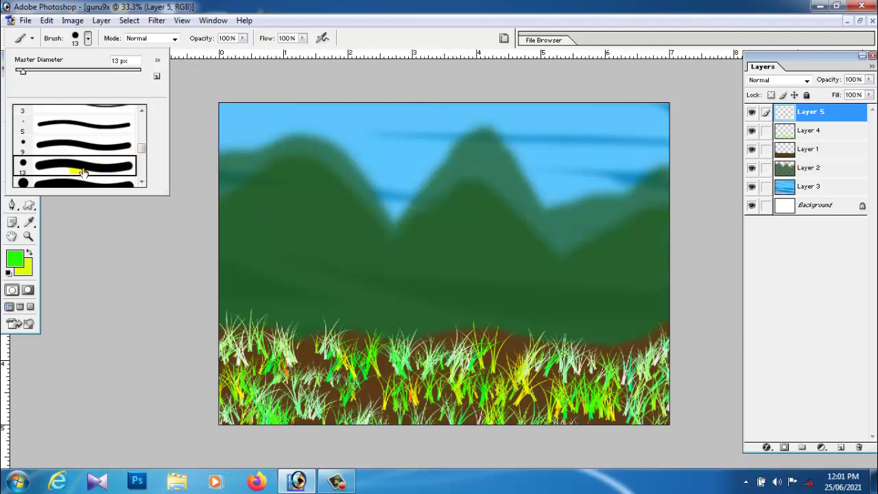
left_click(103, 71)
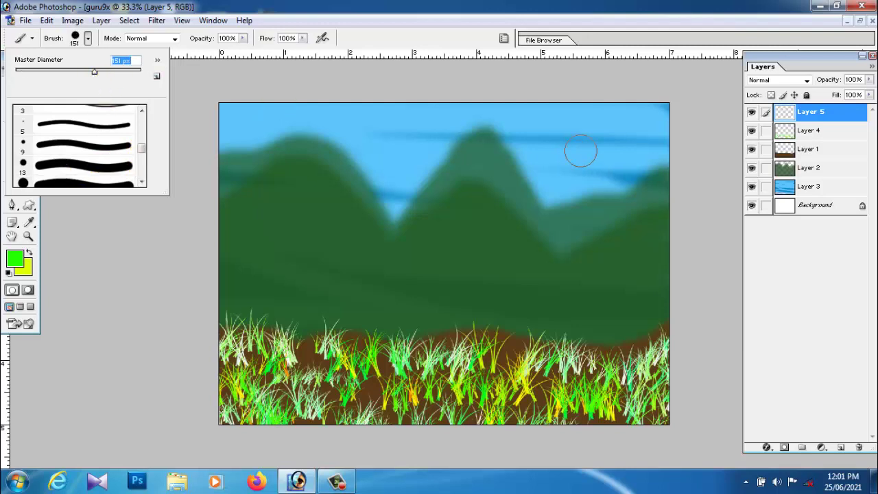
Undo the green dab in the sky and stamp a white disc there on Layer 5 with white as the foreground color
left_click(581, 151)
key("ctrl+z")
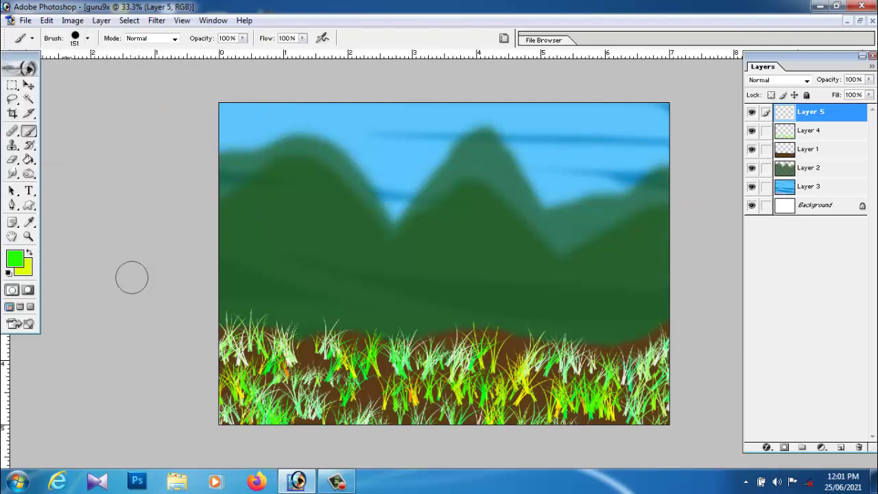
left_click(8, 273)
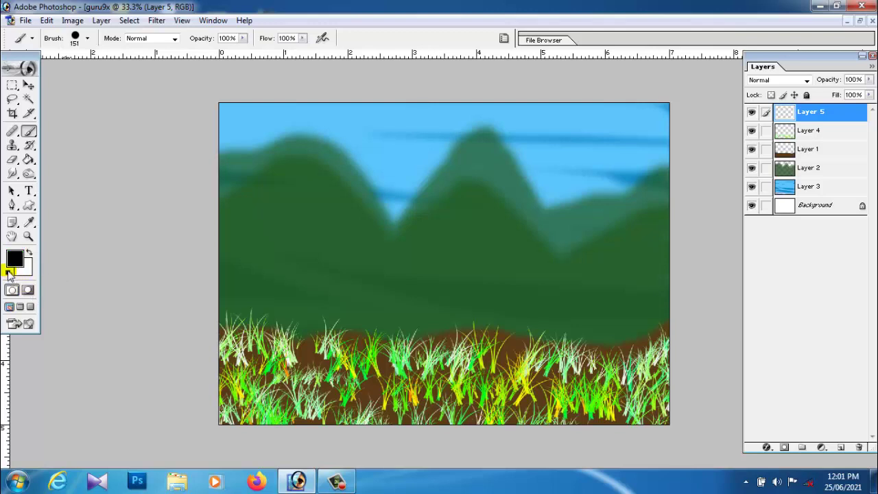
left_click(29, 254)
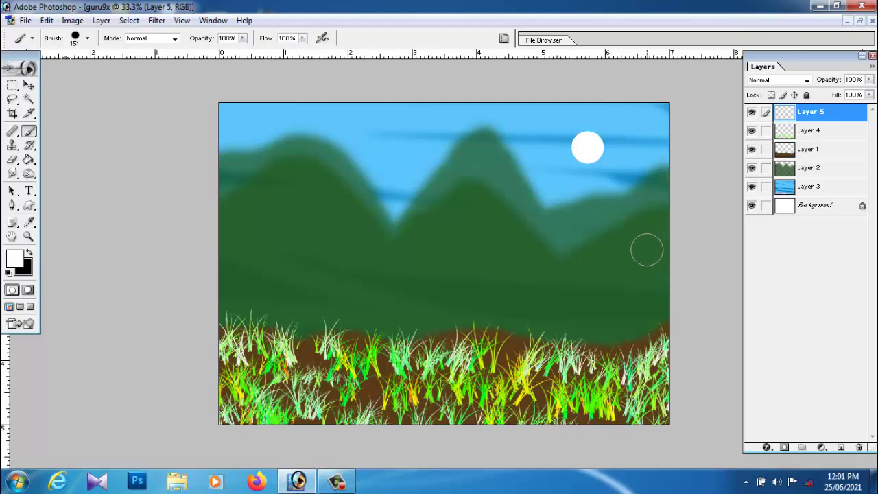
Undo the white disc, restamp it lower in the sky on Layer 5, and add a glow over it with a soft 496 px brush
key("ctrl+z")
left_click(569, 176)
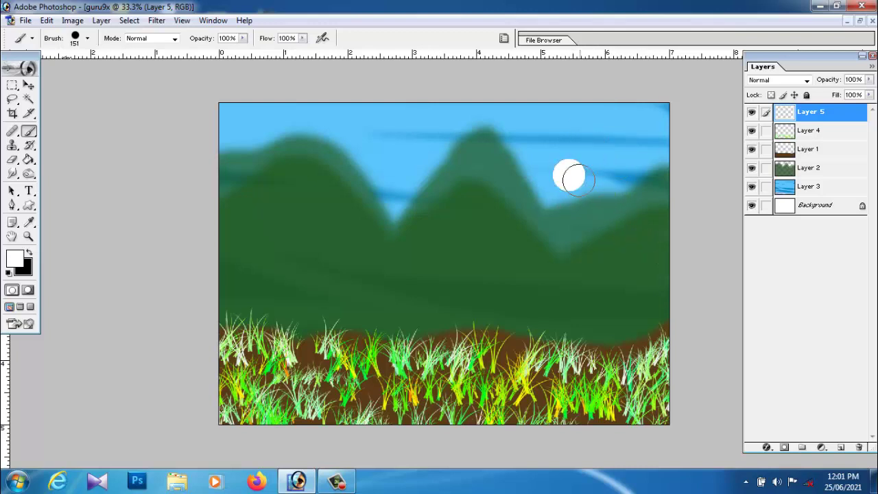
left_click(86, 39)
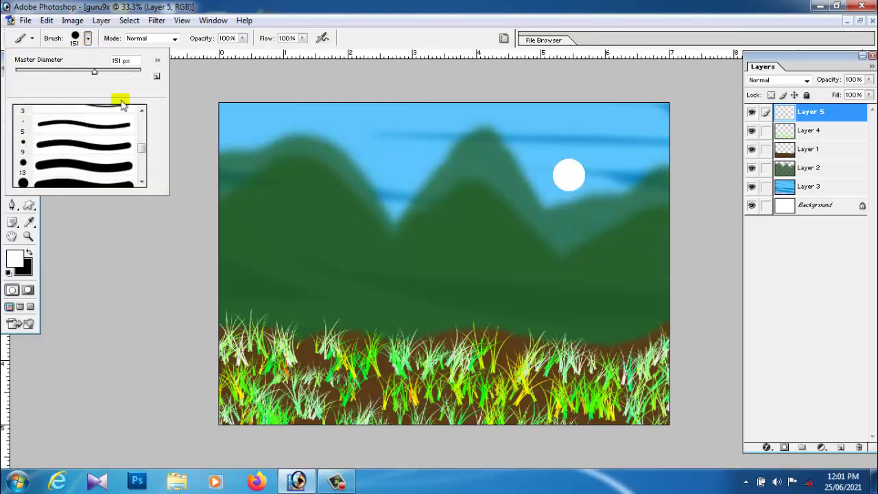
scroll(137, 145, "down", 3)
left_click(101, 160)
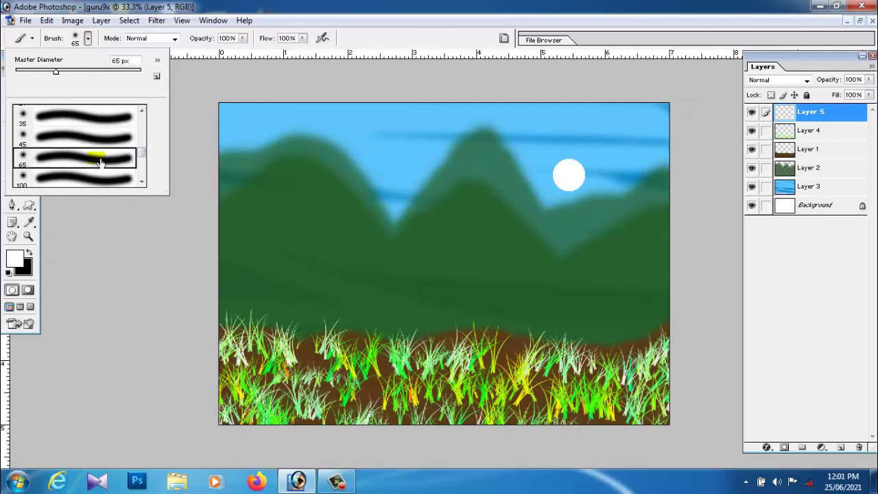
left_click(129, 72)
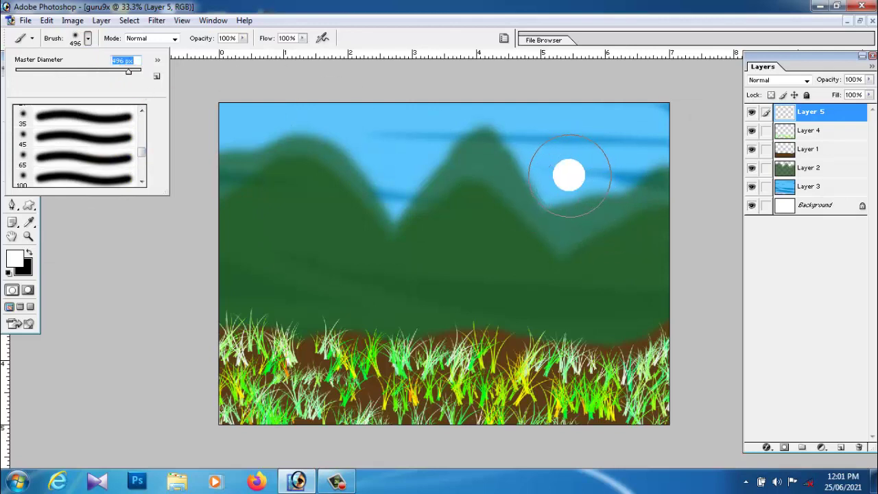
left_click(569, 173)
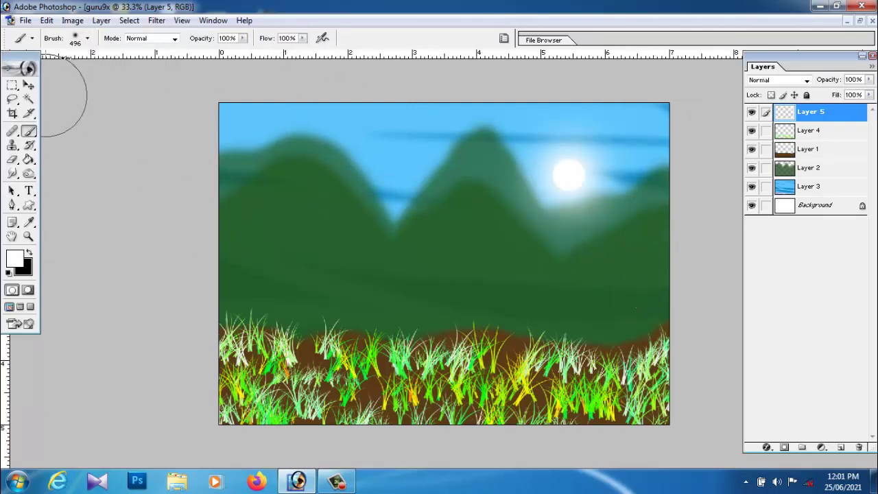
Move the glowing sun on Layer 5 up and to the right, above the right-hand mountains
left_click(28, 85)
left_click_drag(570, 187, 600, 161)
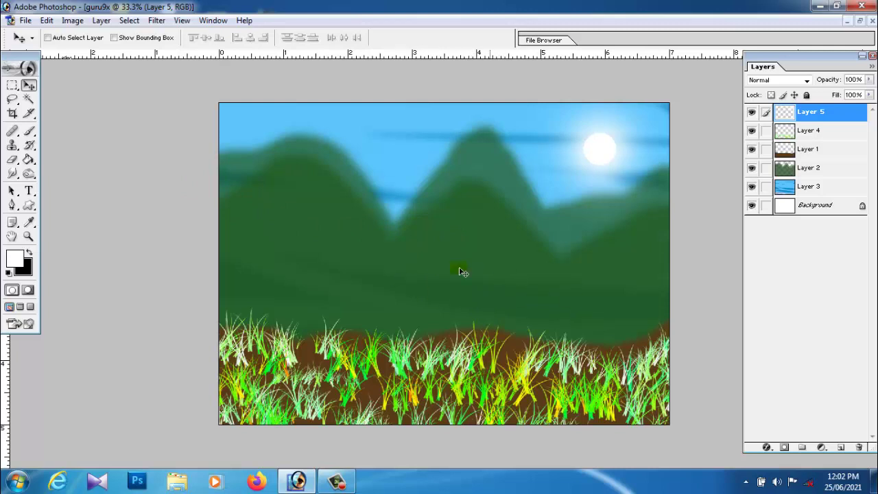
left_click(26, 21)
left_click(455, 192)
Delete the blue sky layer, Layer 3, and undo the deletion
left_click(819, 187)
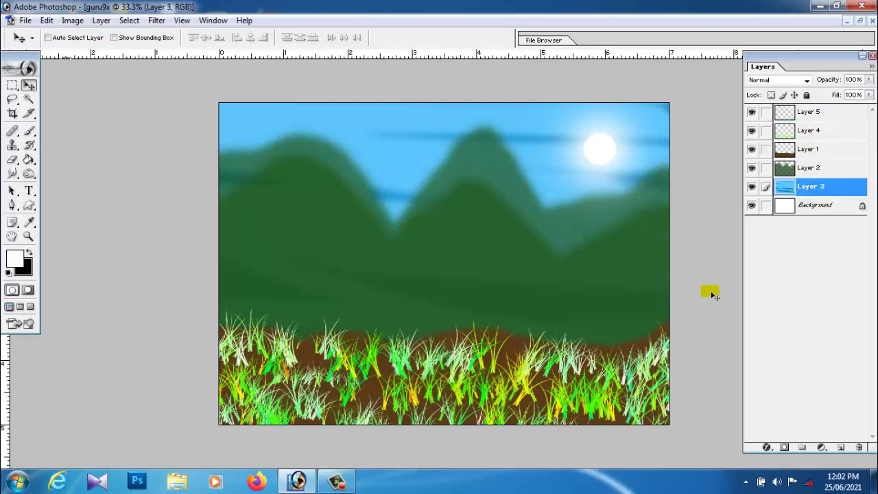
left_click(859, 447)
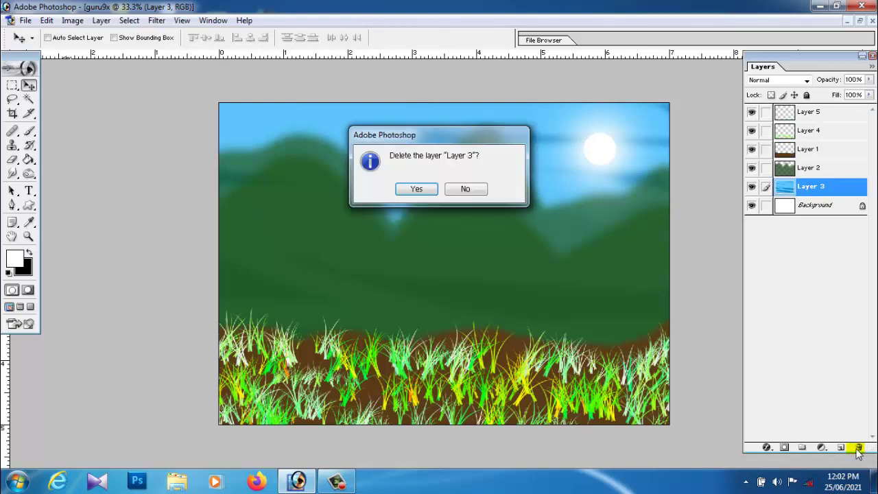
left_click(415, 190)
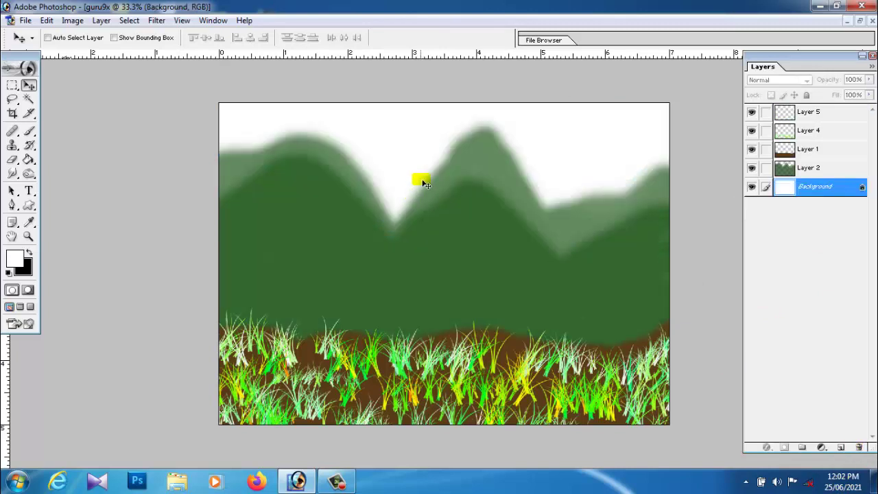
key("ctrl+z")
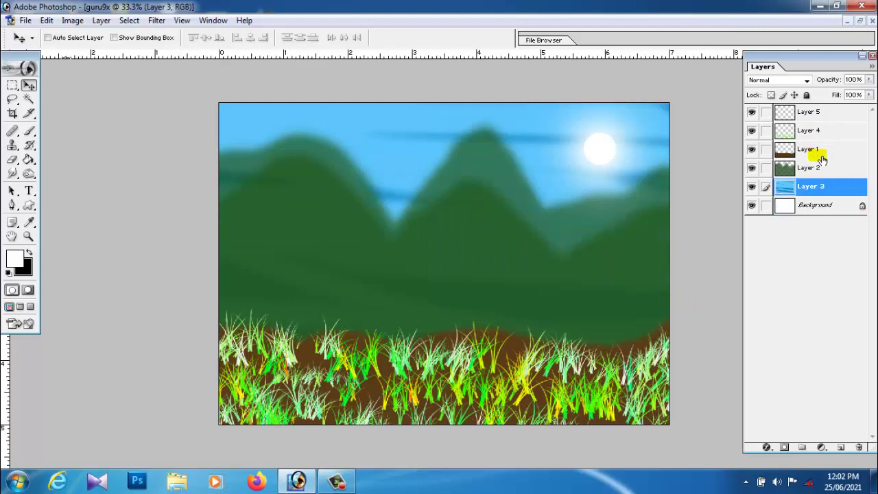
Select Layer 4 and toggle its visibility off and on to examine what the grass layer contributes
left_click(813, 134)
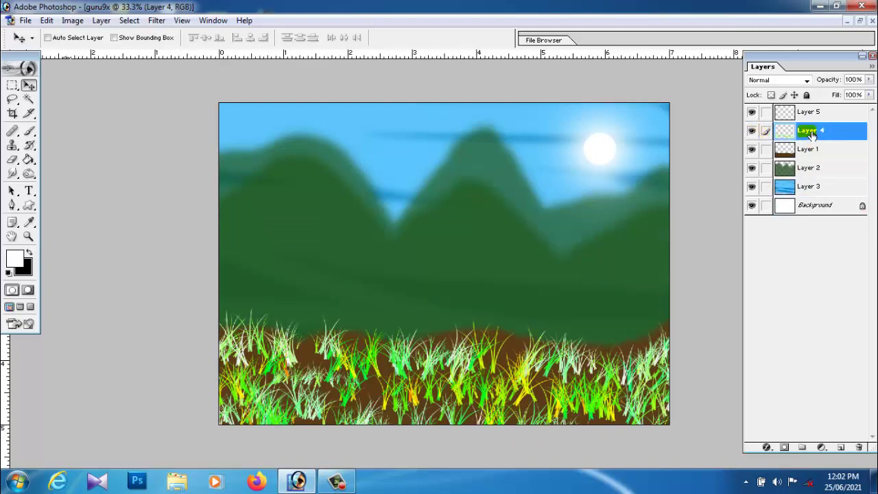
left_click(751, 131)
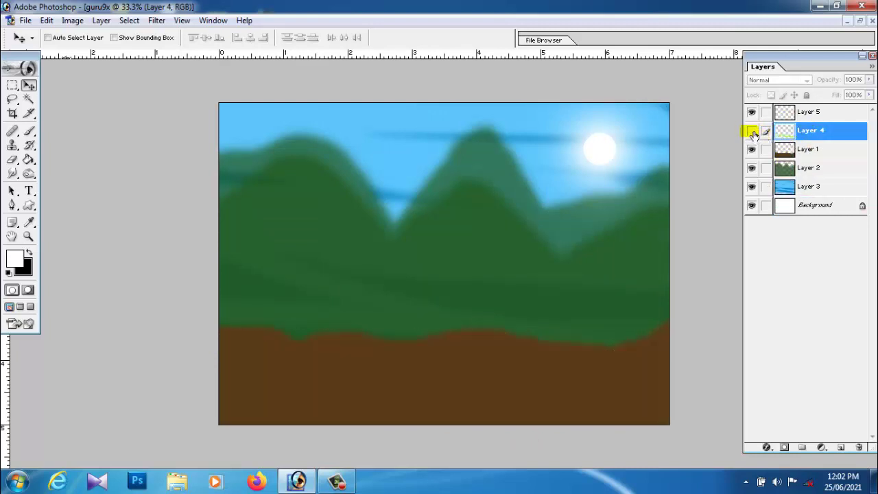
left_click(752, 131)
left_click(752, 131)
left_click(751, 131)
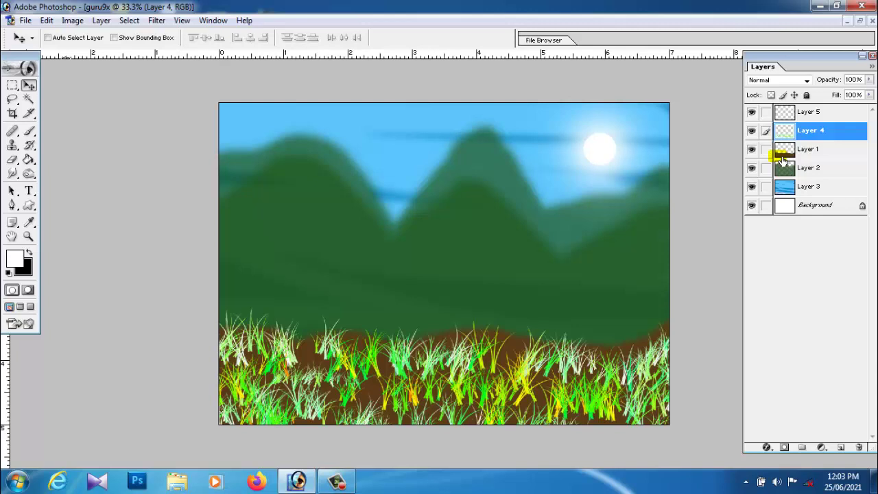
Save the picture to the Desktop as a JPEG named guru9x copy.jpg with quality 12 (Maximum) and Baseline ("Standard") format
left_click(25, 20)
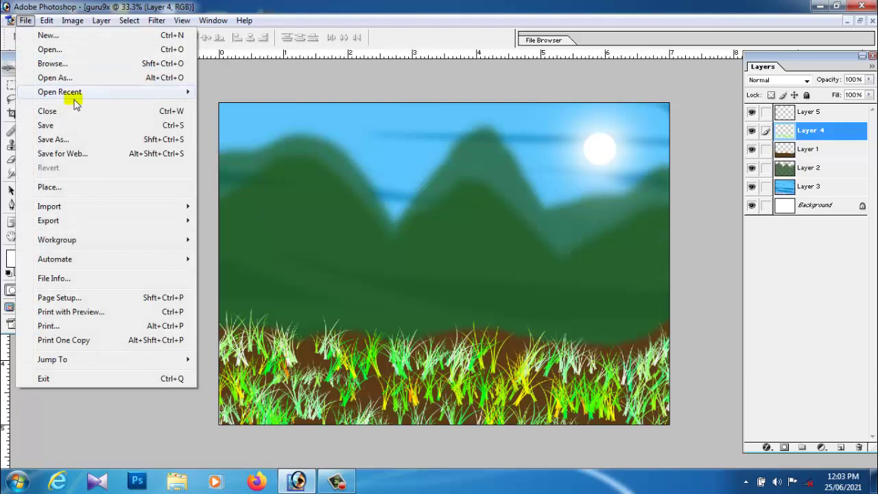
left_click(68, 139)
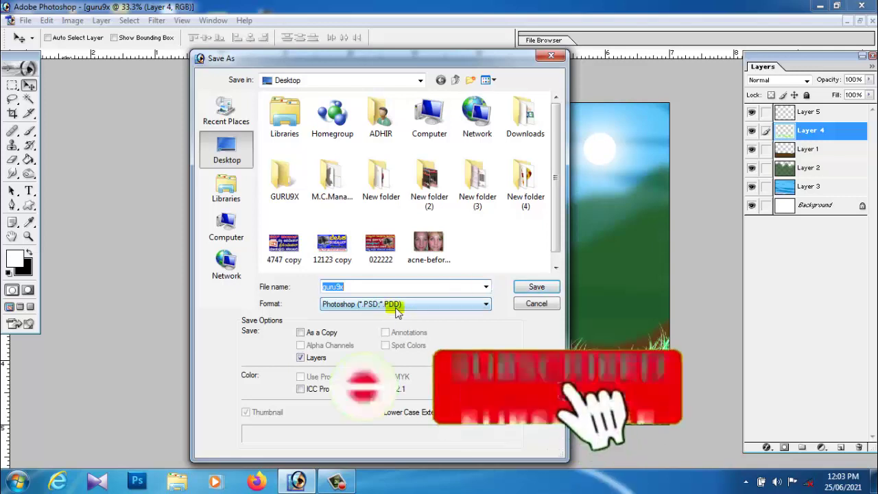
left_click(397, 309)
left_click(405, 365)
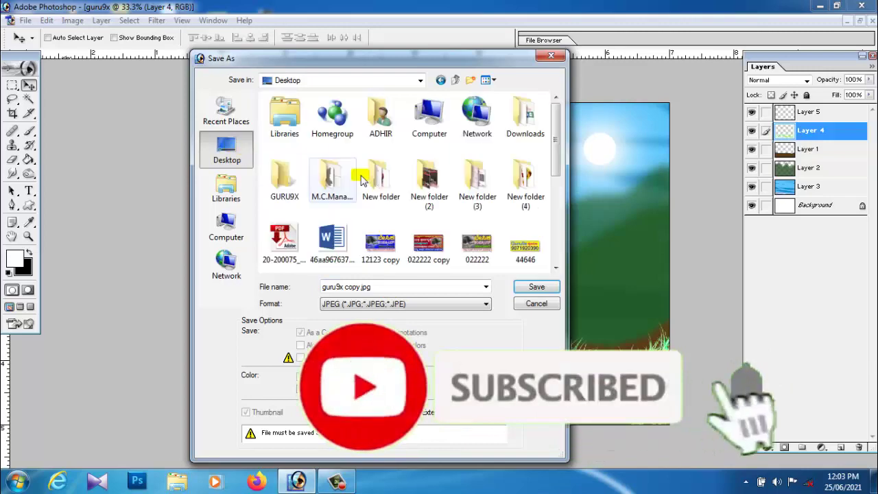
left_click(531, 287)
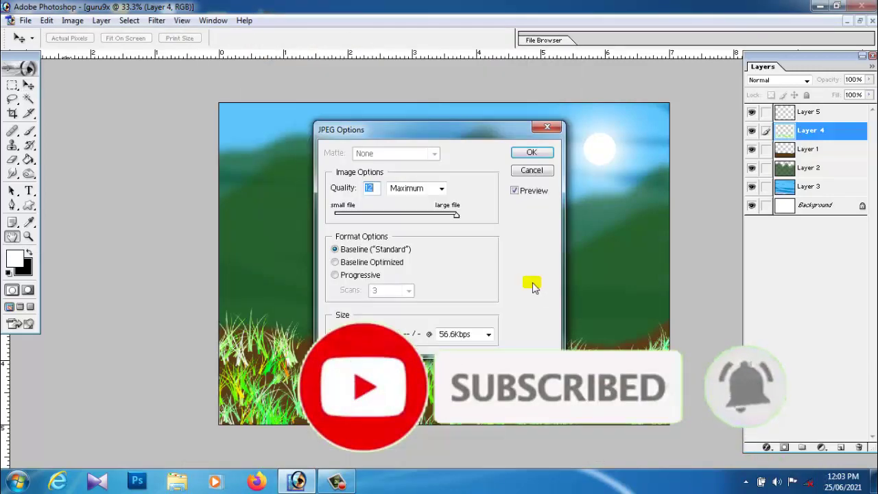
left_click(532, 152)
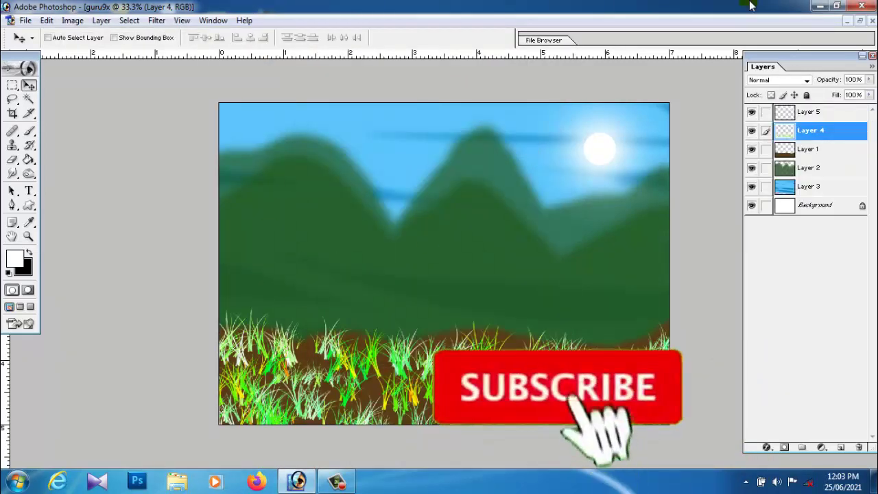
Close Photoshop and open the exported guru9x copy image from the desktop in ACDSee Quick View
left_click(861, 6)
left_click(467, 190)
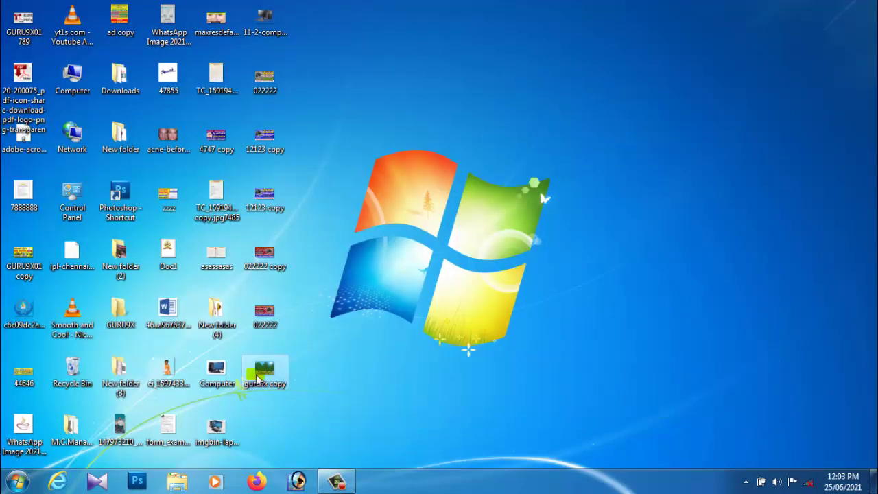
double_click(258, 377)
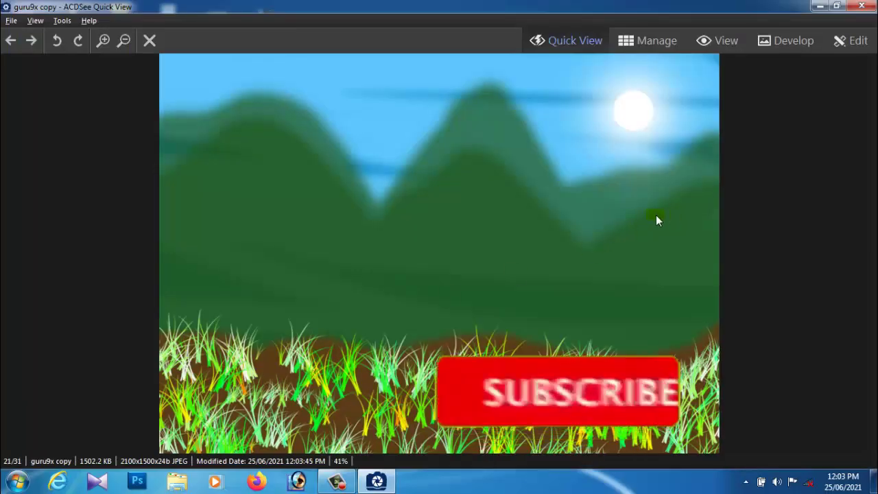